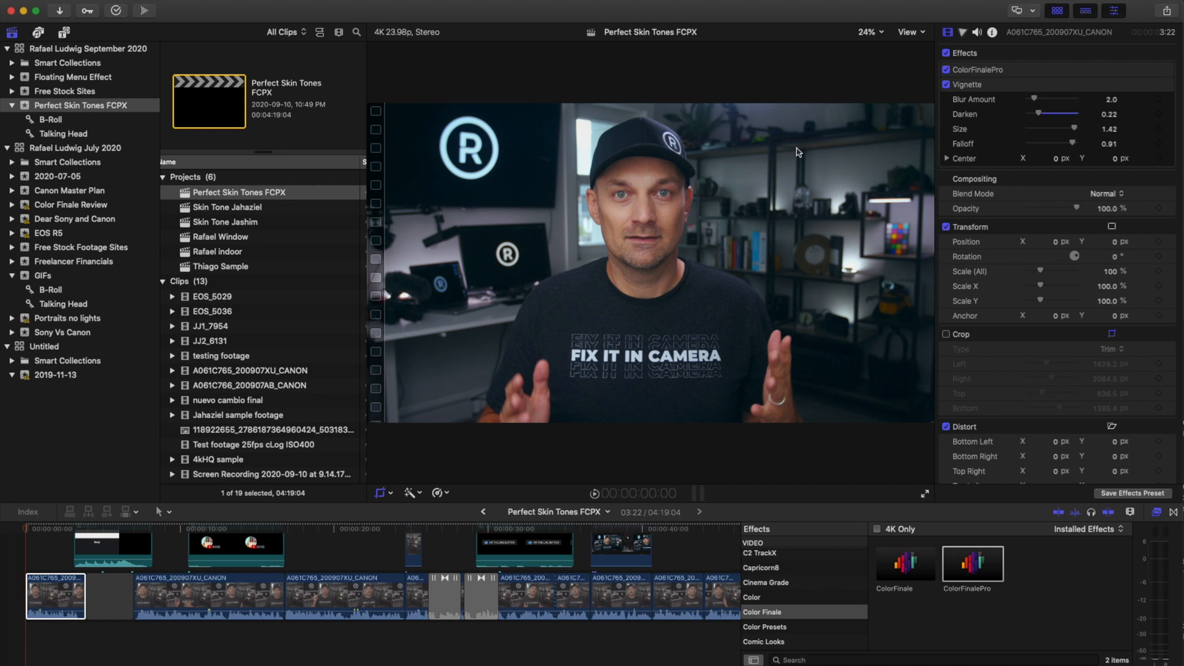
Hide the media browser and show video scopes with a vectorscope above a waveform
{"action": "left_click", "coordinate": [1057, 13]}
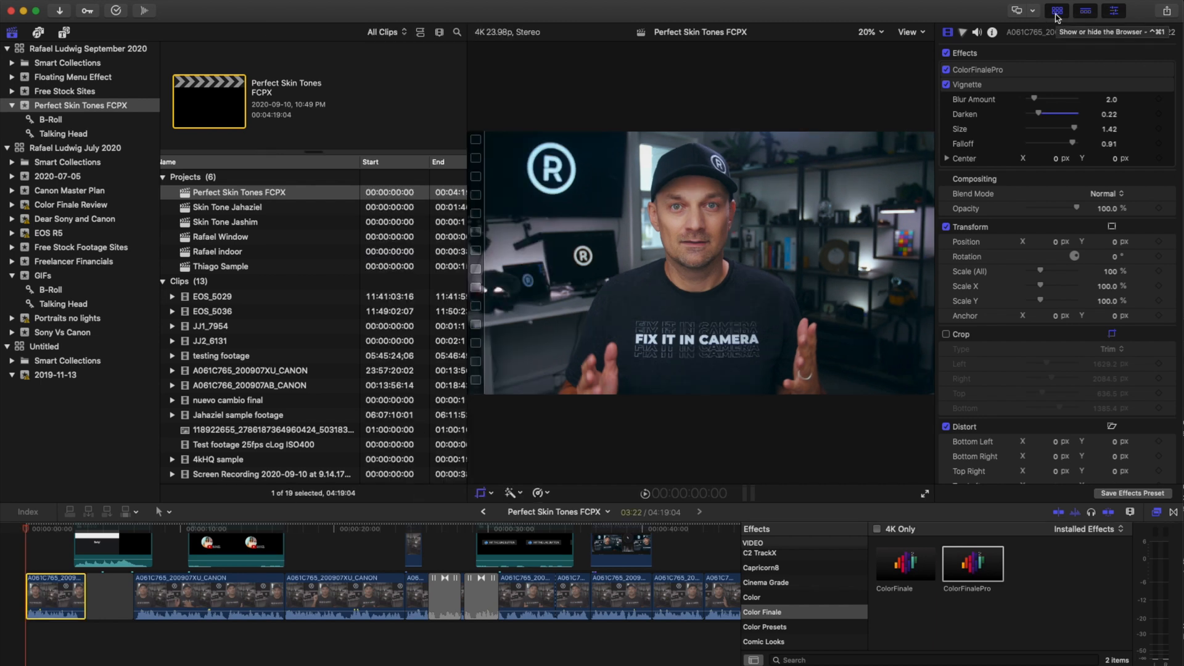
{"action": "left_click", "coordinate": [1057, 13]}
{"action": "left_click", "coordinate": [910, 32]}
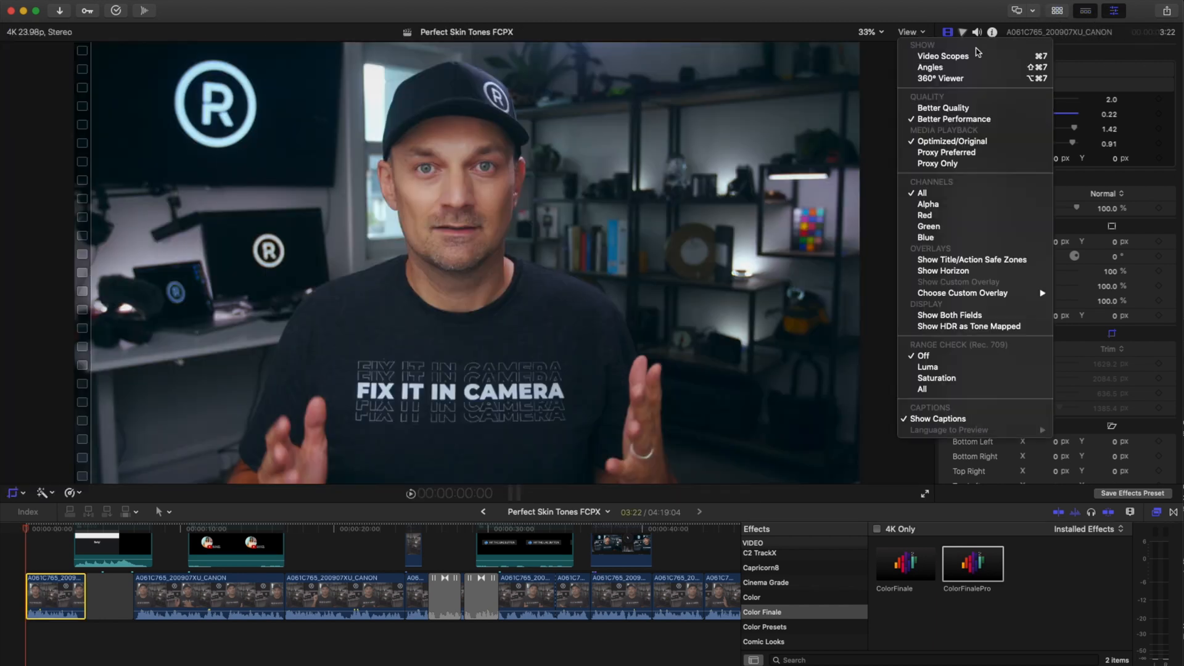
{"action": "left_click", "coordinate": [1011, 57]}
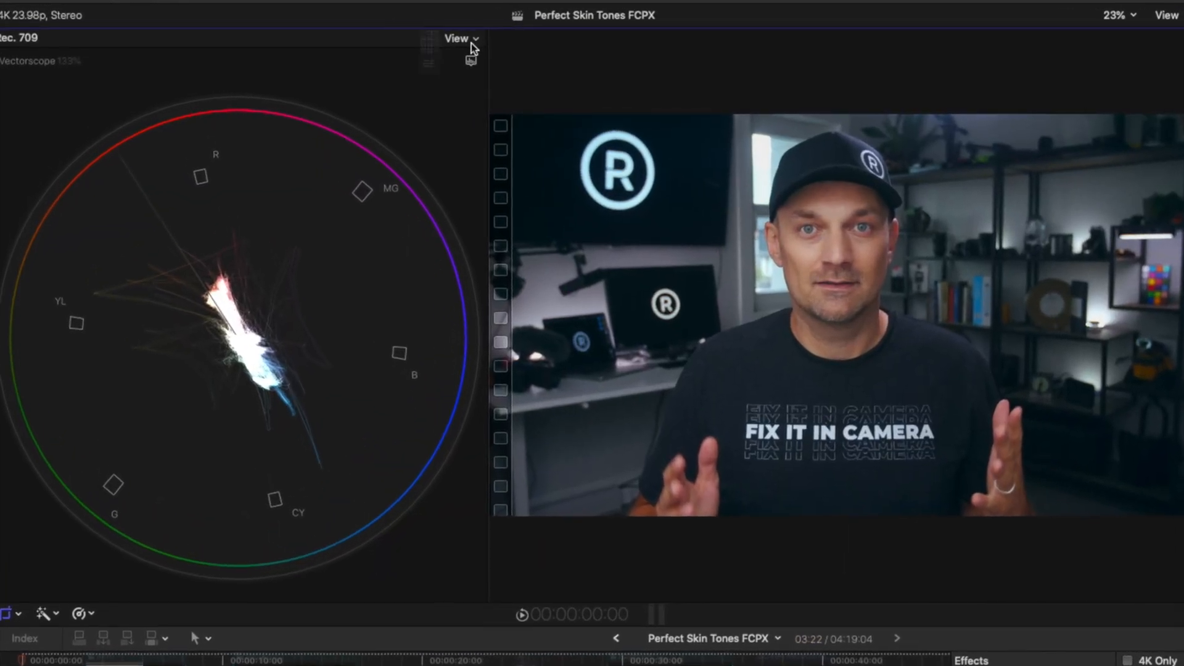
{"action": "left_click", "coordinate": [471, 44]}
{"action": "left_click", "coordinate": [365, 13]}
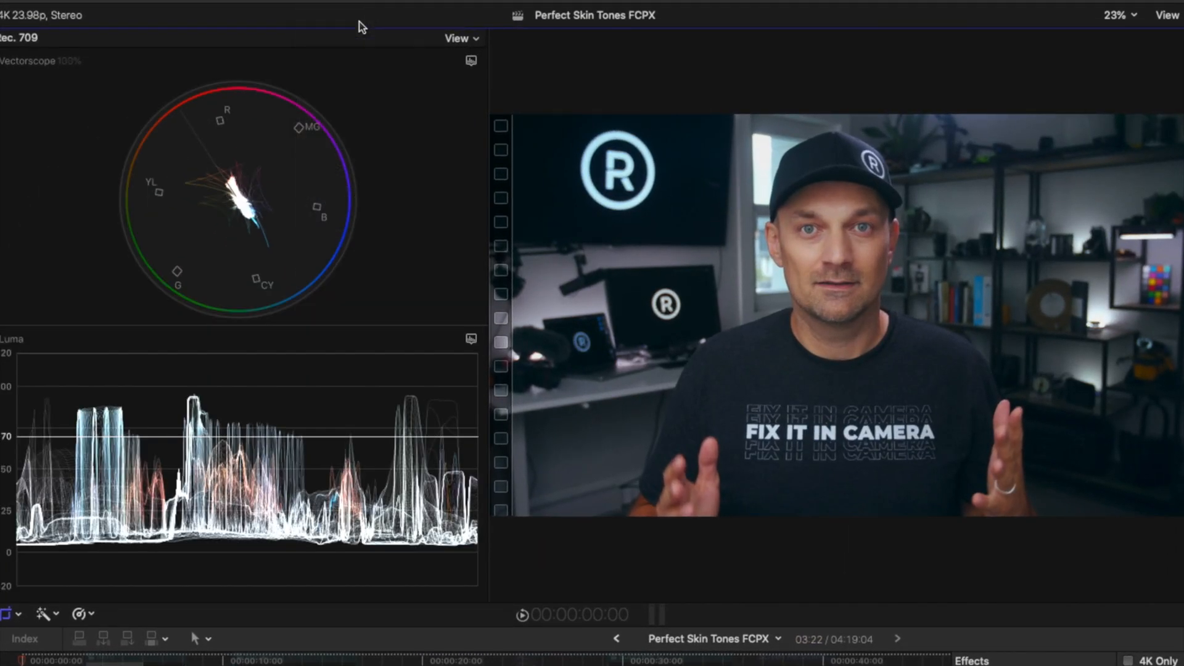
Set the vectorscope to 133% with skin-tone indicator, waveform to luma IRE, guide at 70
{"action": "left_click", "coordinate": [472, 61]}
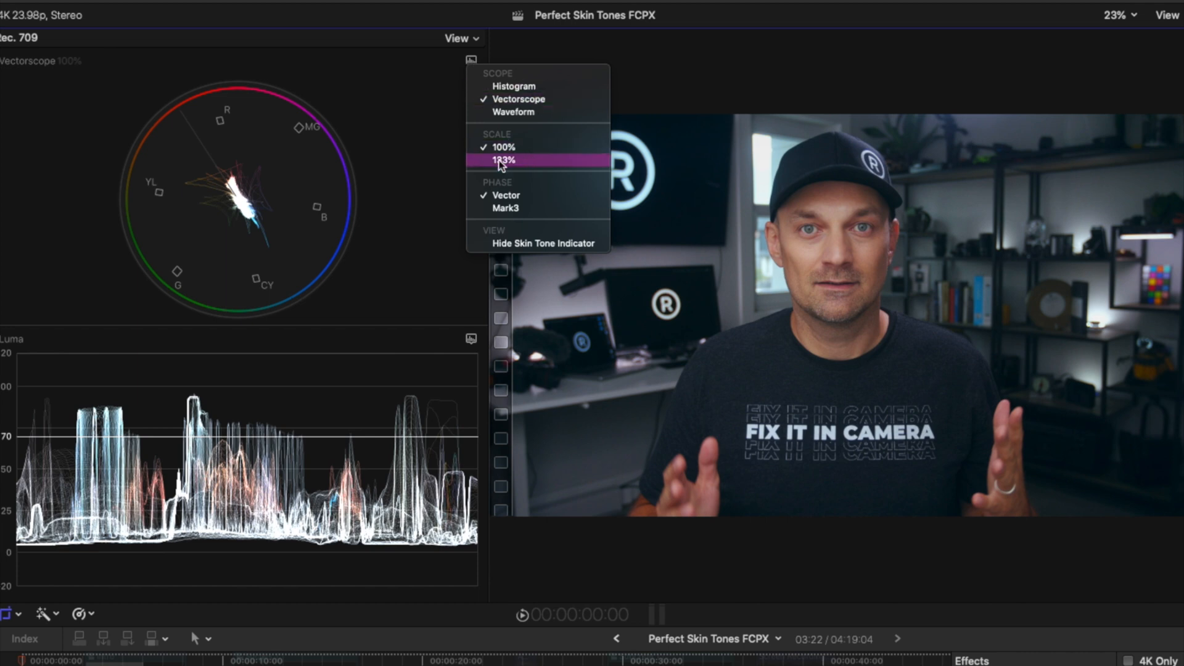
{"action": "left_click", "coordinate": [531, 163]}
{"action": "left_click", "coordinate": [472, 63]}
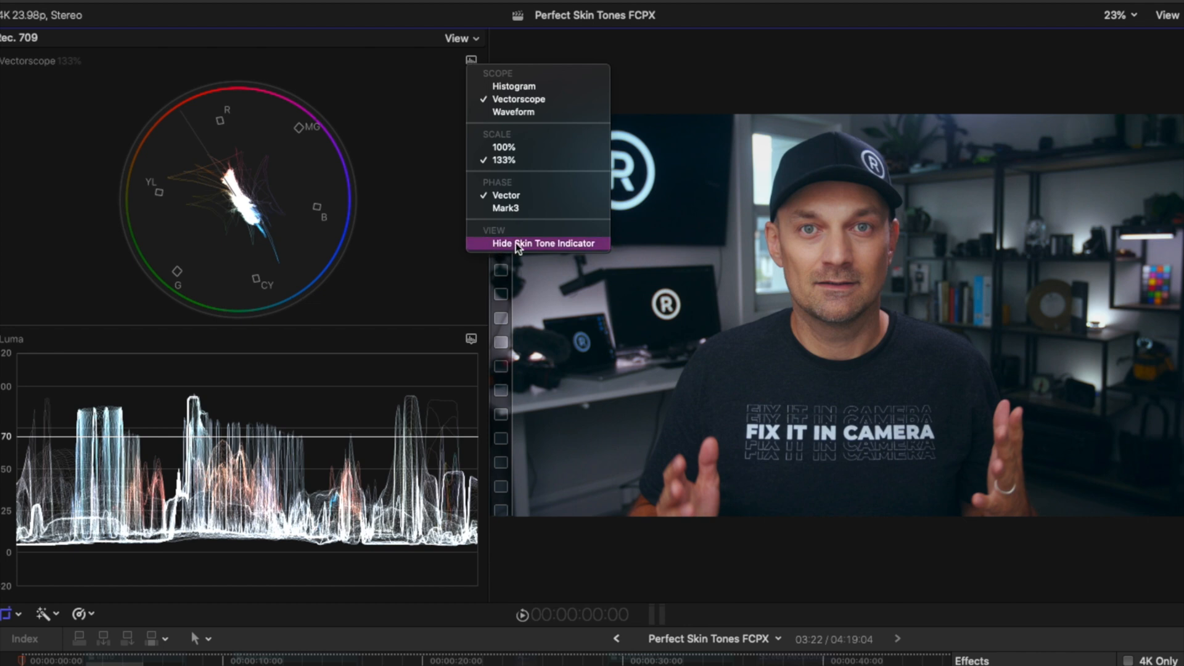
{"action": "left_click", "coordinate": [551, 246]}
{"action": "left_click", "coordinate": [472, 340]}
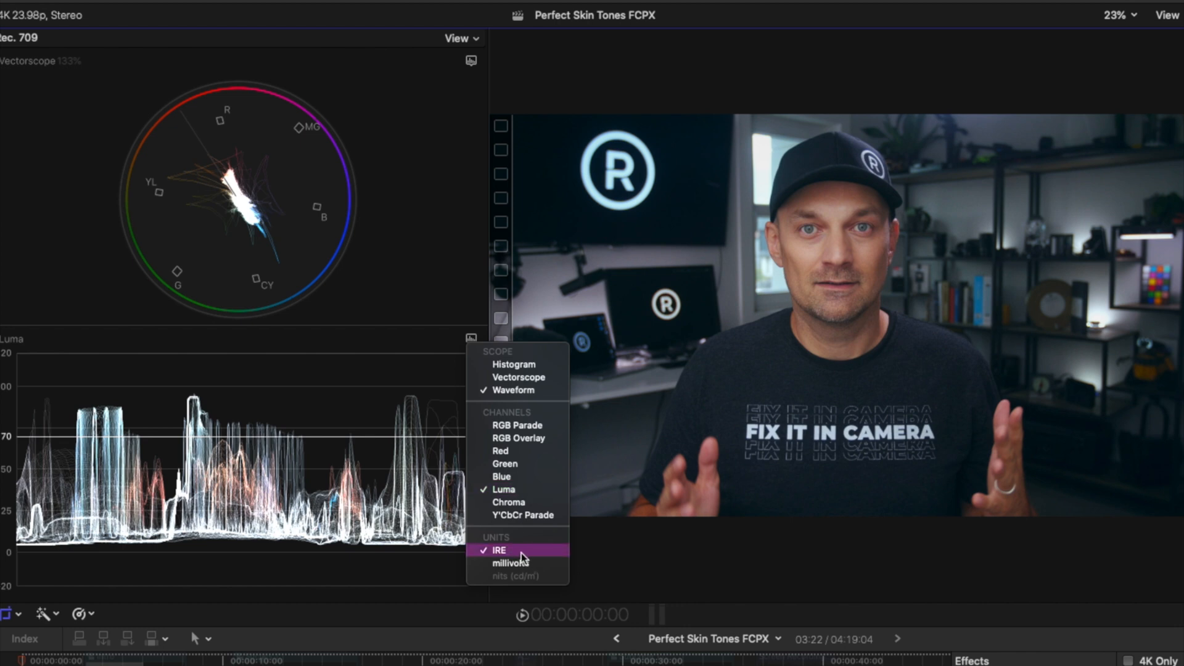
{"action": "left_click", "coordinate": [92, 442]}
{"action": "left_click_drag", "start_coordinate": [180, 442], "coordinate": [176, 442]}
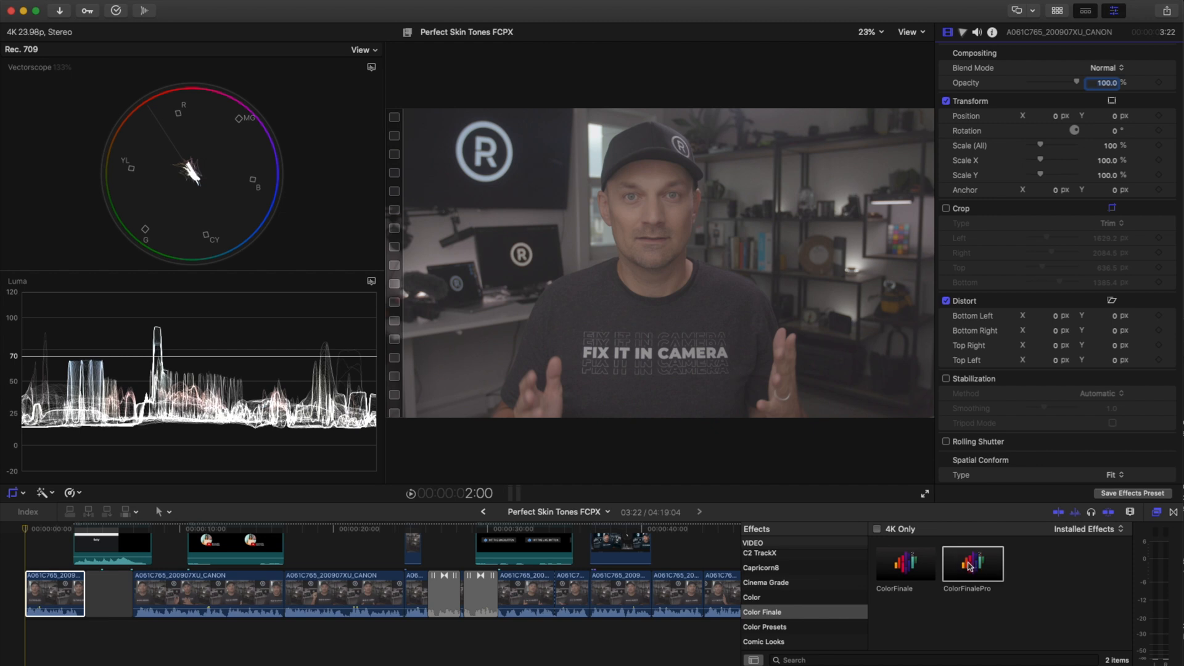
Apply Color Finale Pro to the first clip with its colour profile set to Assume Log
{"action": "left_click_drag", "start_coordinate": [968, 564], "coordinate": [44, 596]}
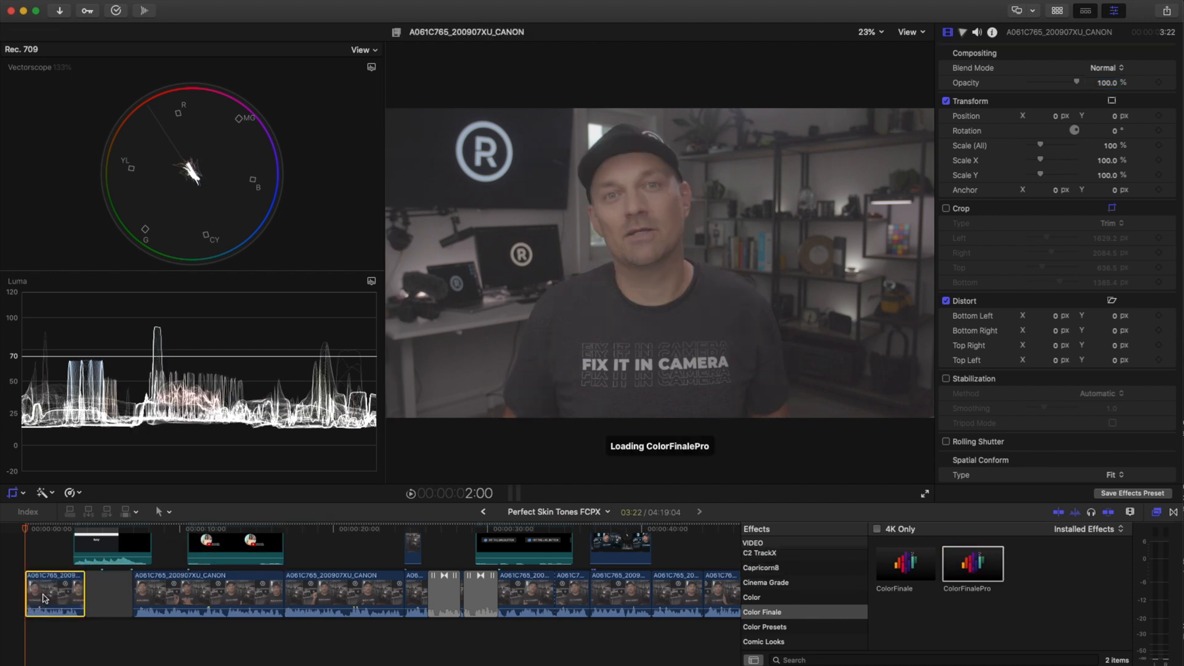
{"action": "left_click", "coordinate": [1151, 124]}
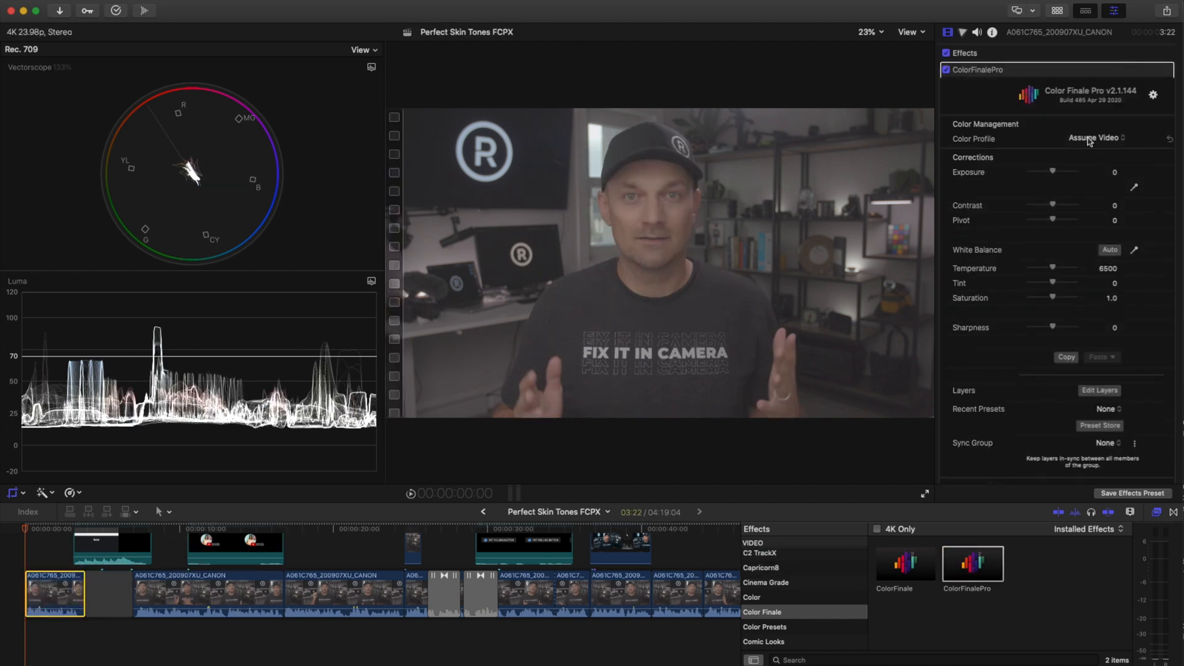
{"action": "left_click", "coordinate": [1091, 138]}
{"action": "left_click", "coordinate": [1094, 149]}
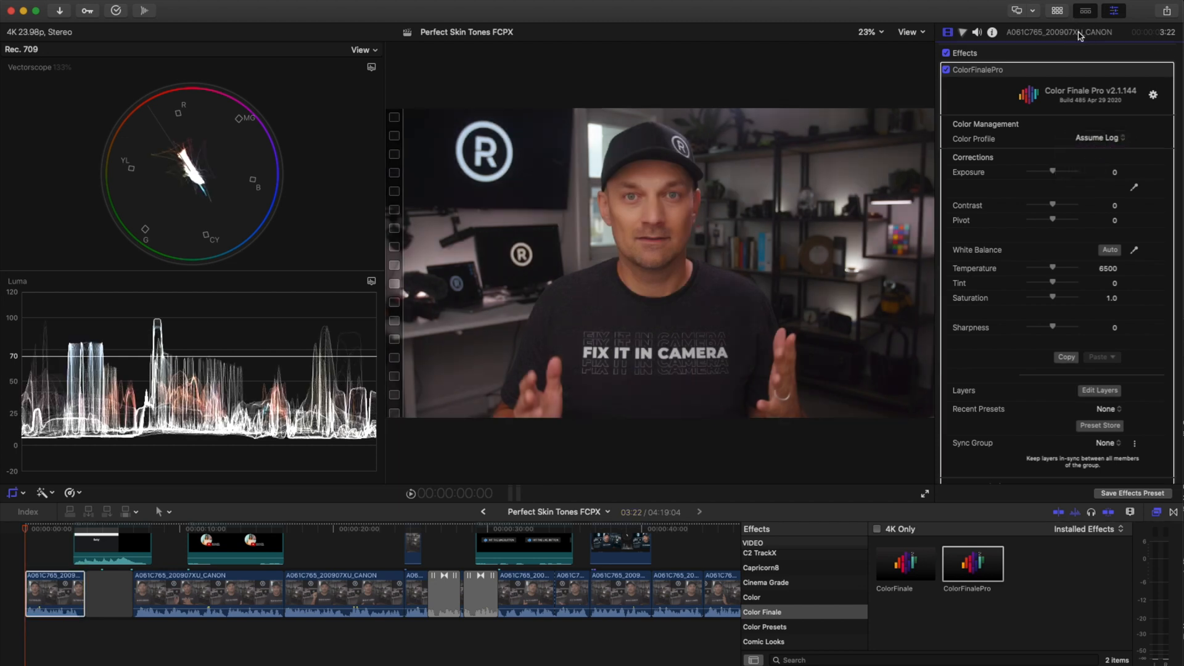
{"action": "double_click", "coordinate": [1078, 35]}
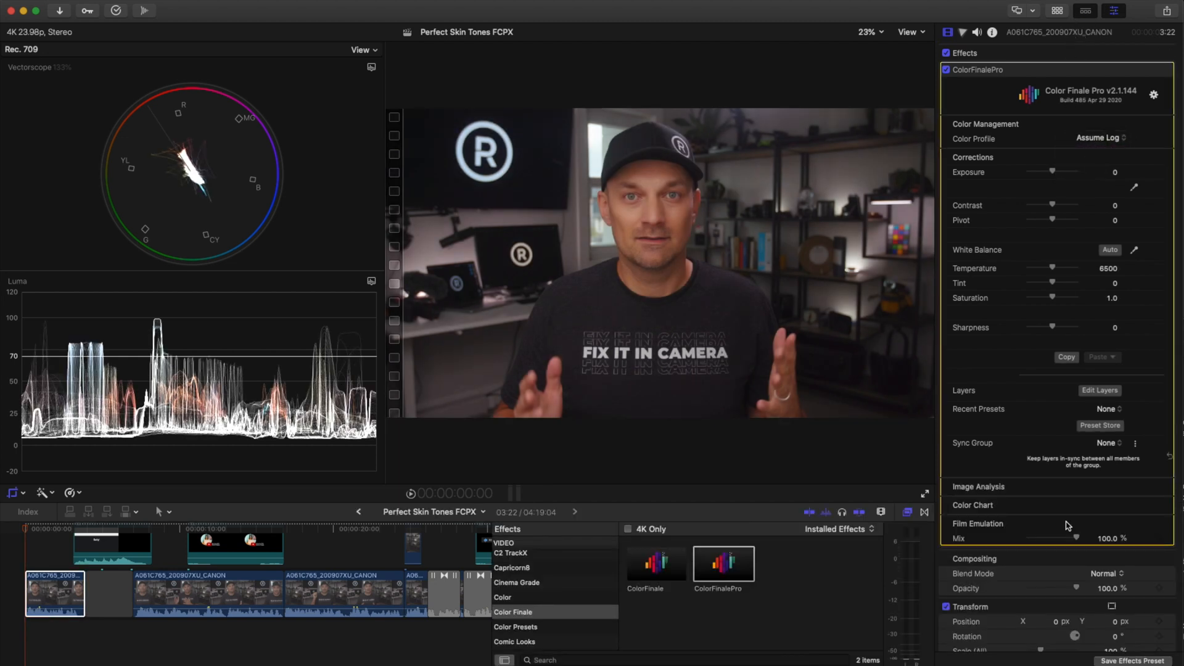
{"action": "scroll", "coordinate": [1059, 419], "scroll_direction": "down", "scroll_amount": 5}
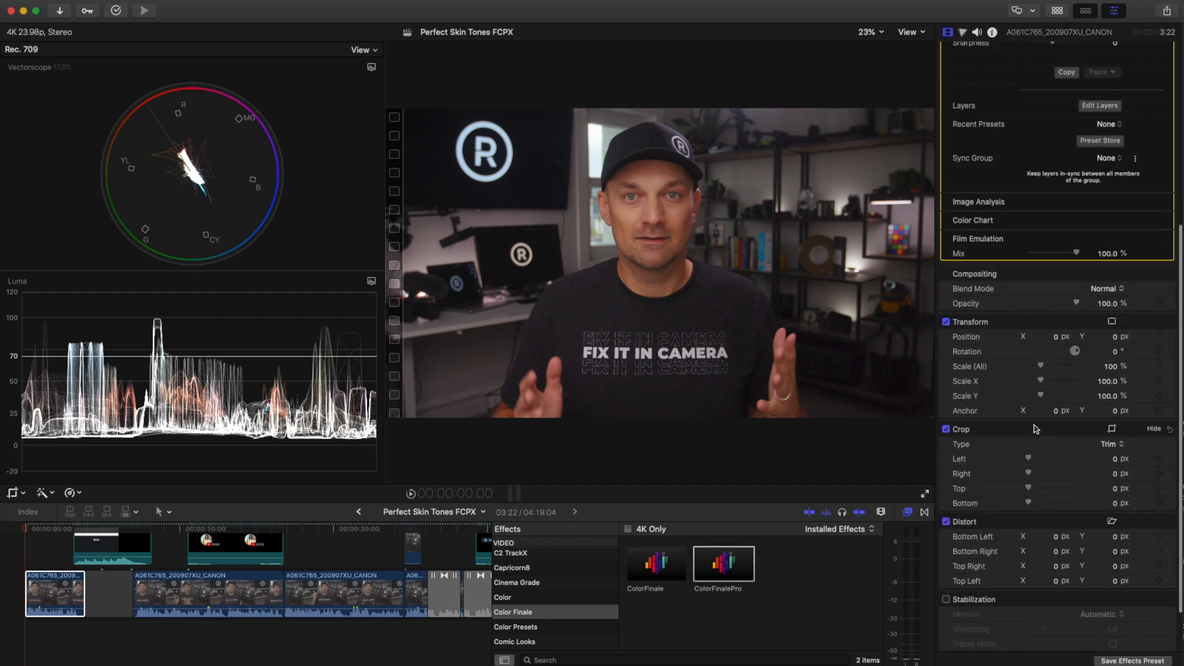
Crop the frame down to a tiny patch of skin for scope sampling
{"action": "left_click", "coordinate": [1111, 429]}
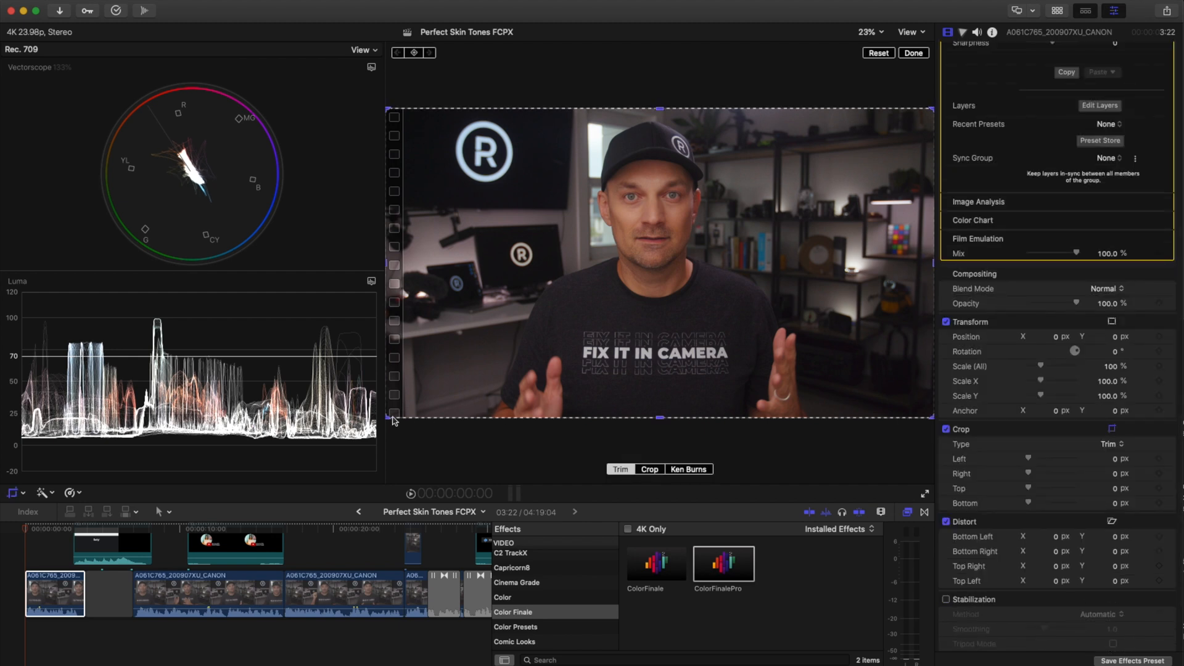
{"action": "left_click_drag", "start_coordinate": [393, 421], "coordinate": [488, 373]}
{"action": "left_click_drag", "start_coordinate": [571, 252], "coordinate": [593, 225]}
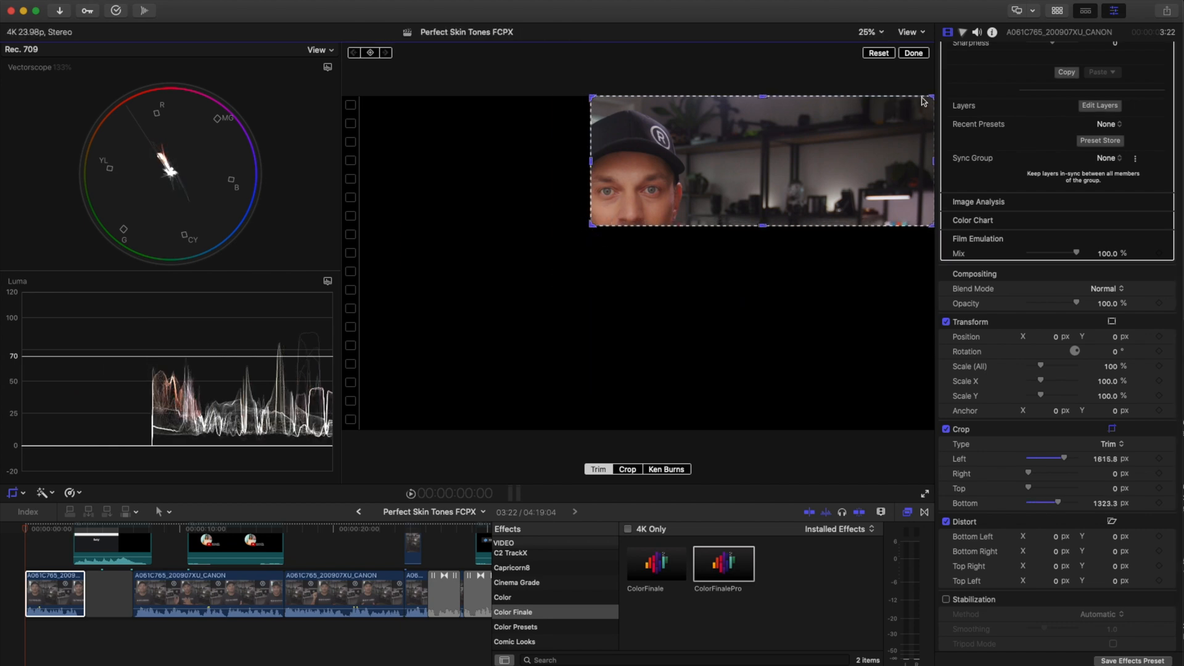
{"action": "left_click_drag", "start_coordinate": [932, 96], "coordinate": [605, 203]}
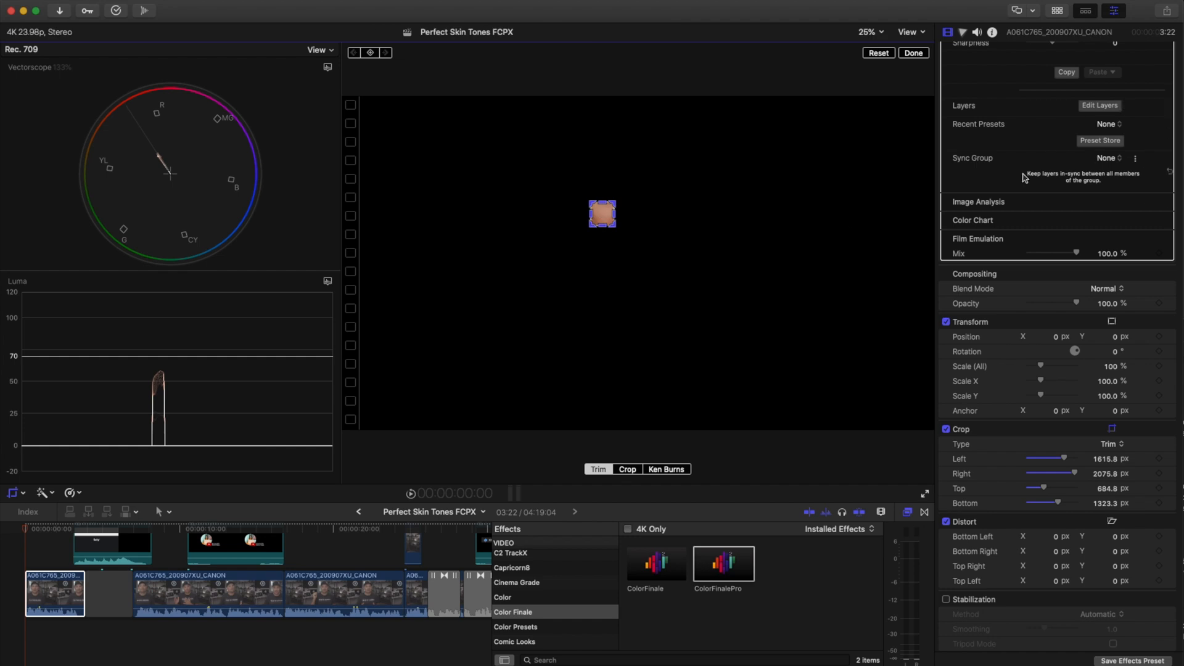
{"action": "scroll", "coordinate": [1024, 178], "scroll_direction": "up", "scroll_amount": 8}
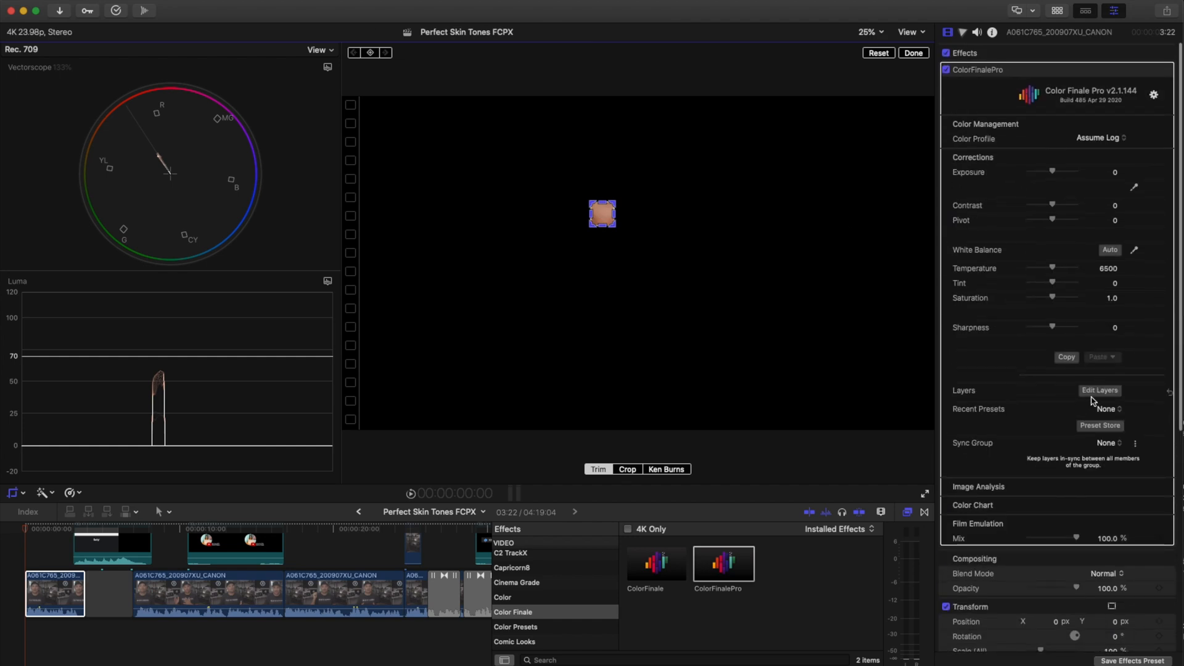
{"action": "left_click", "coordinate": [1101, 390]}
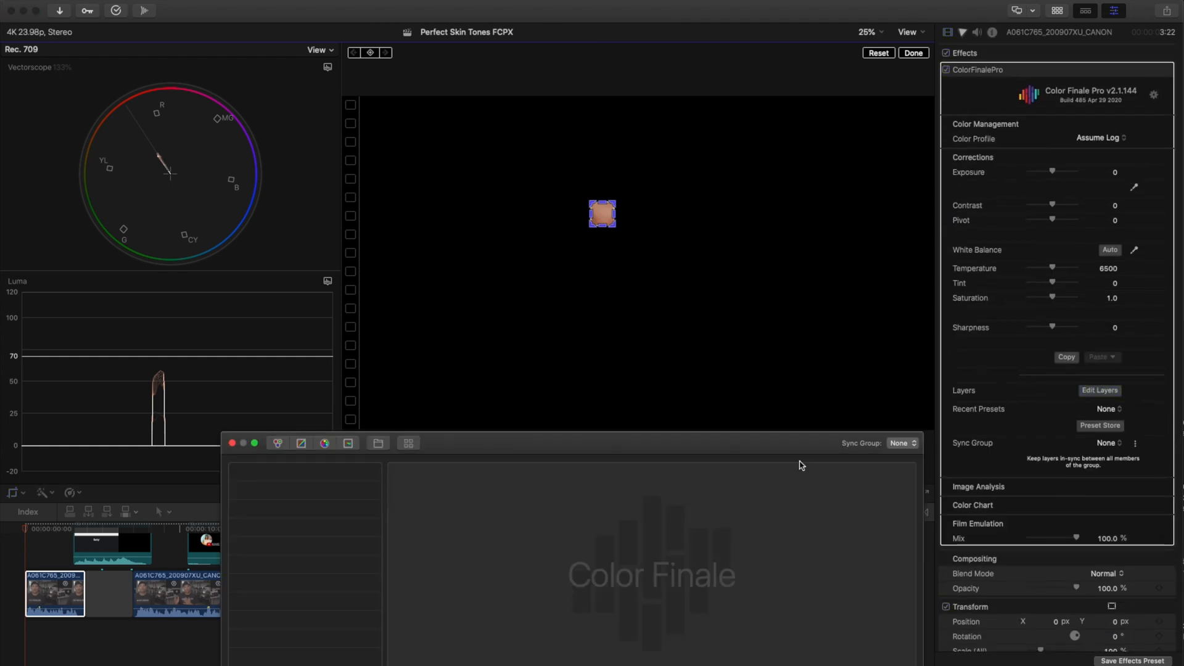
Add a Color Wheels layer, nudge gain, turn the crop off to view the full frame, and lower lift slightly
{"action": "left_click", "coordinate": [277, 444]}
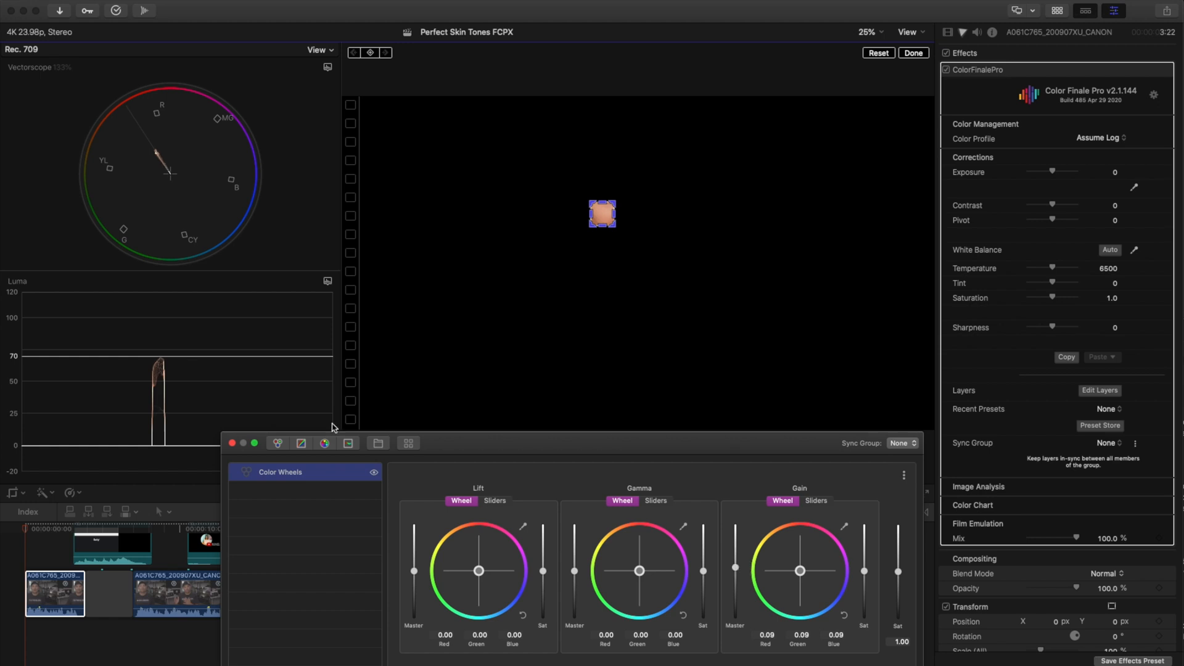
{"action": "left_click", "coordinate": [172, 371]}
{"action": "scroll", "coordinate": [1071, 559], "scroll_direction": "down", "scroll_amount": 5}
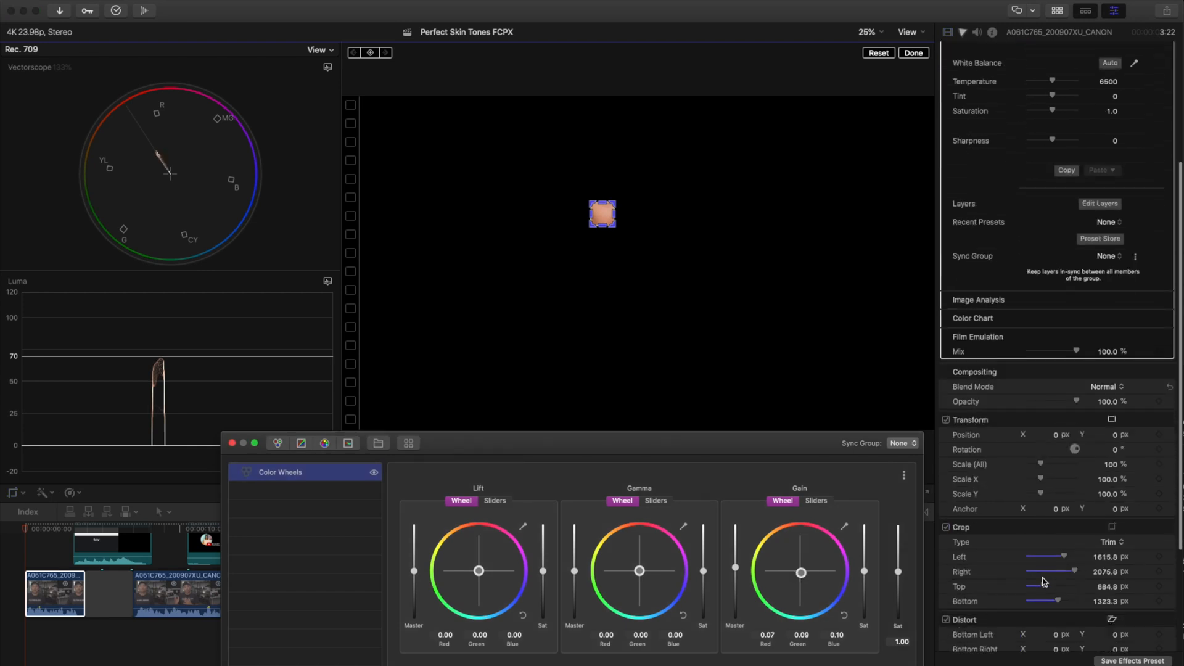
{"action": "left_click", "coordinate": [947, 528]}
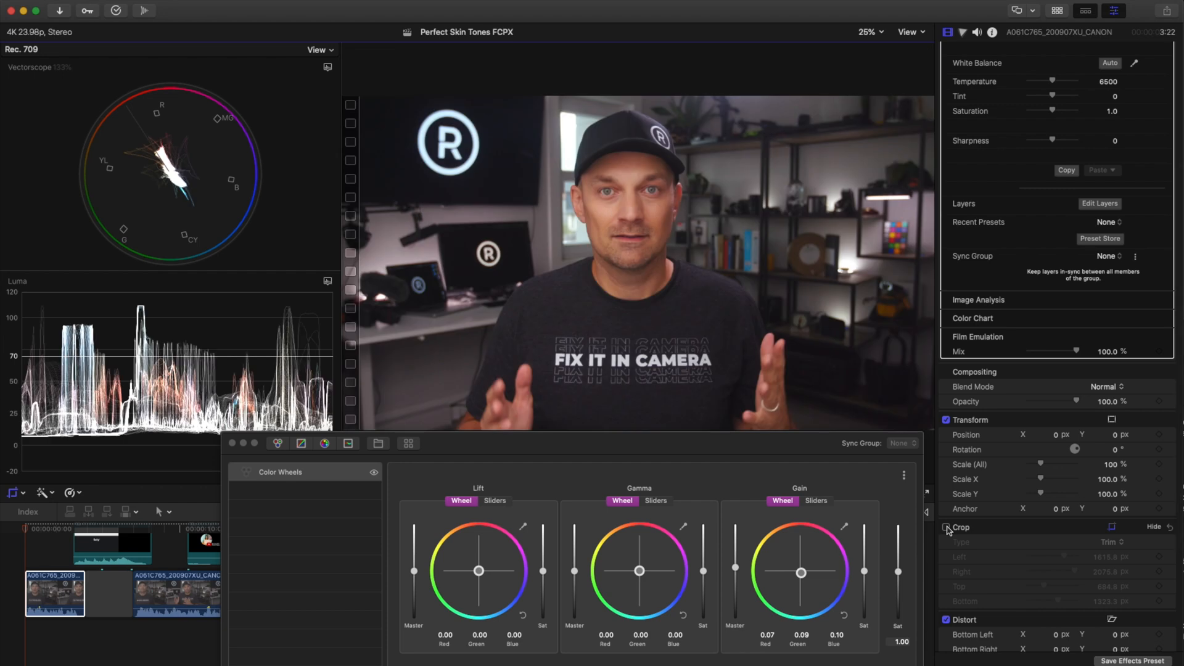
{"action": "left_click", "coordinate": [374, 475]}
{"action": "left_click", "coordinate": [374, 474]}
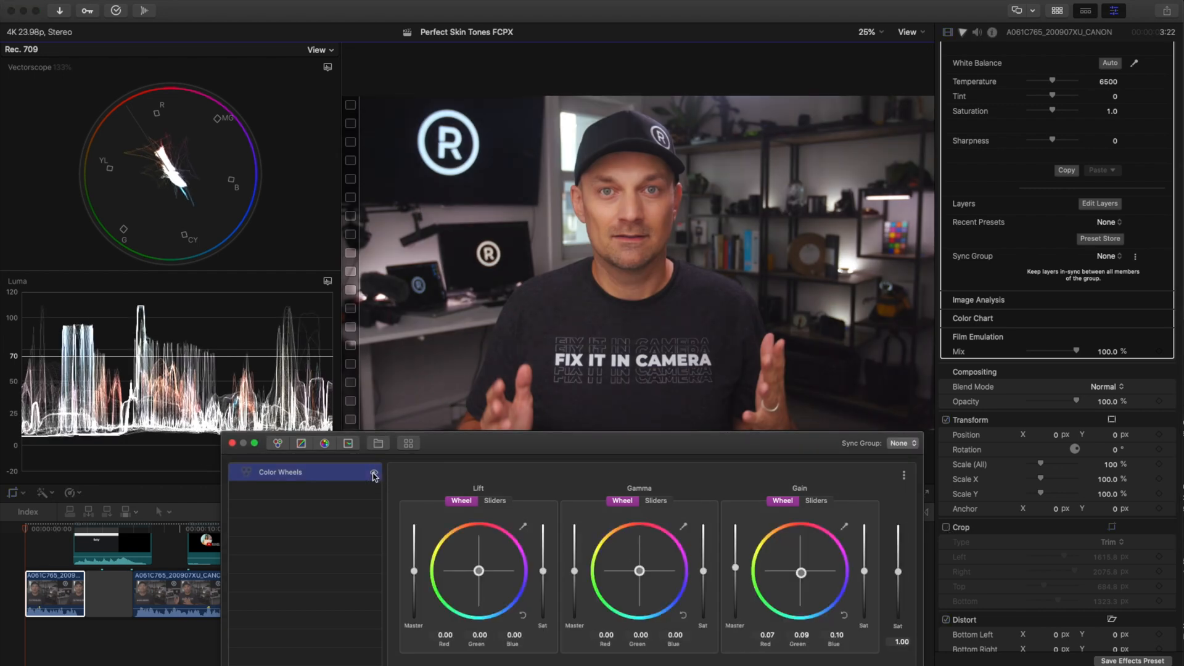
{"action": "left_click_drag", "start_coordinate": [472, 447], "coordinate": [617, 450]}
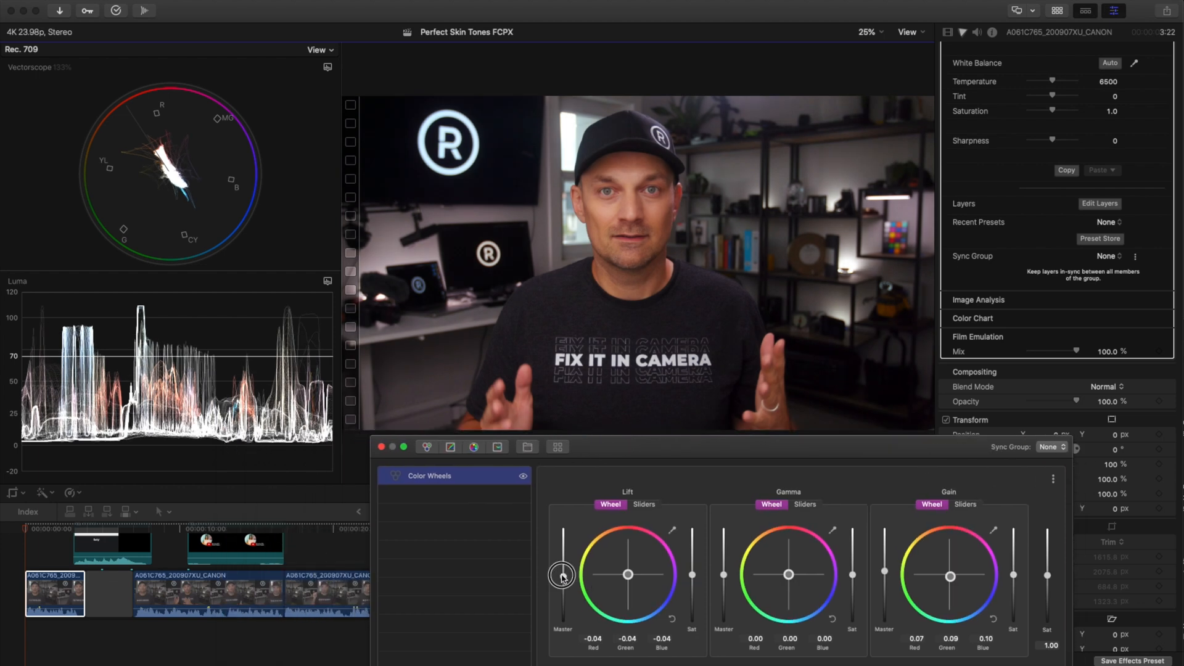
{"action": "left_click_drag", "start_coordinate": [563, 577], "coordinate": [563, 573]}
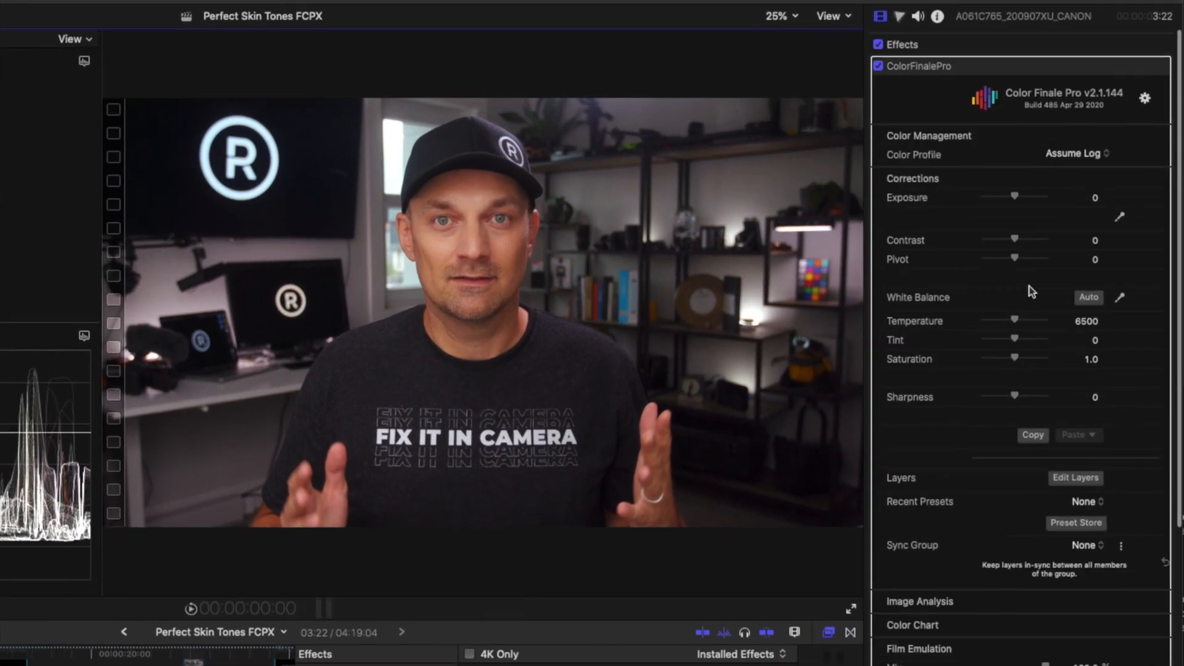
Disable the Color Finale grade and add a built-in Color Wheels correction instead
{"action": "left_click", "coordinate": [1147, 67]}
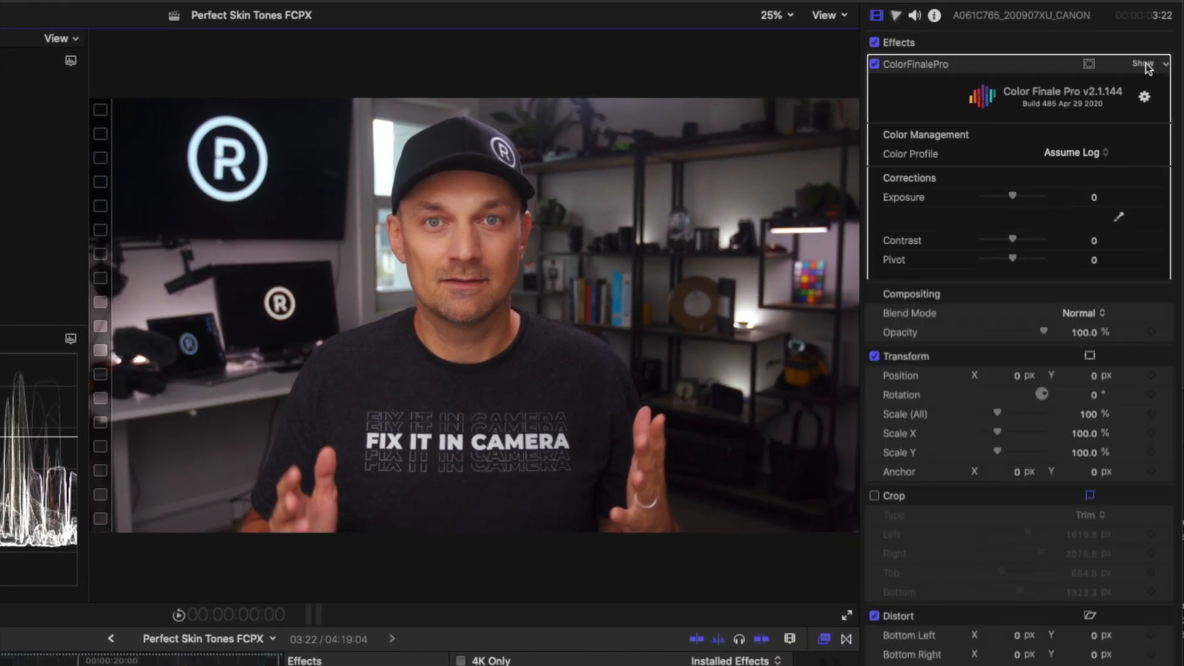
{"action": "left_click", "coordinate": [875, 63]}
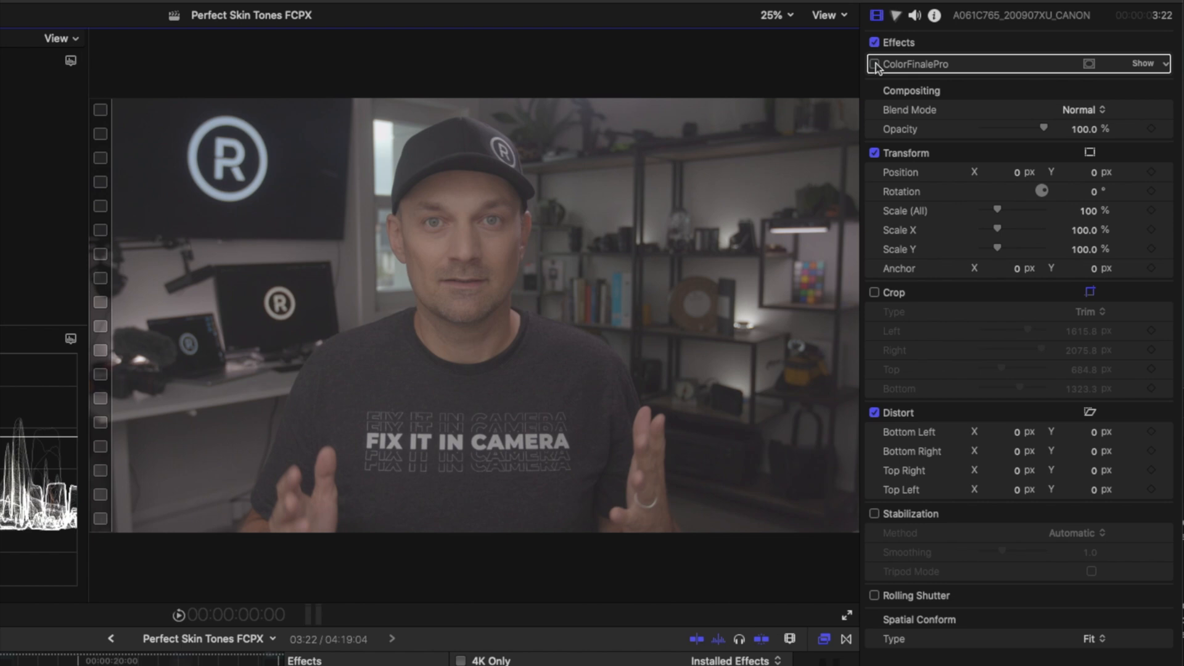
{"action": "left_click", "coordinate": [896, 14]}
{"action": "left_click", "coordinate": [928, 40]}
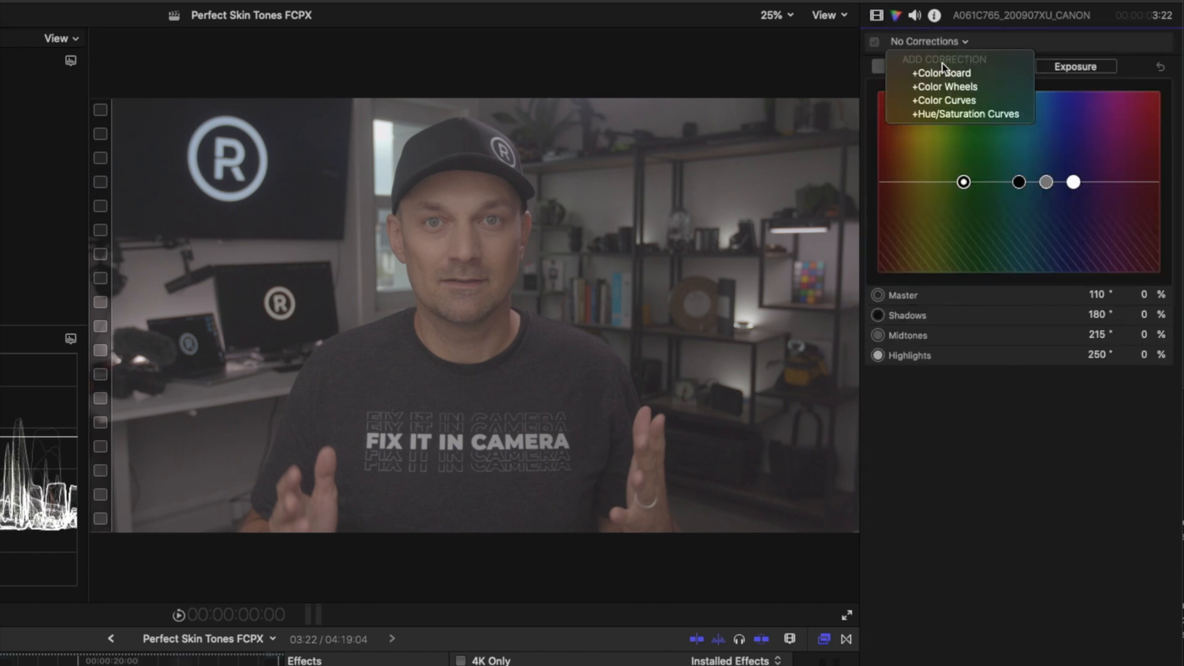
{"action": "left_click", "coordinate": [945, 85]}
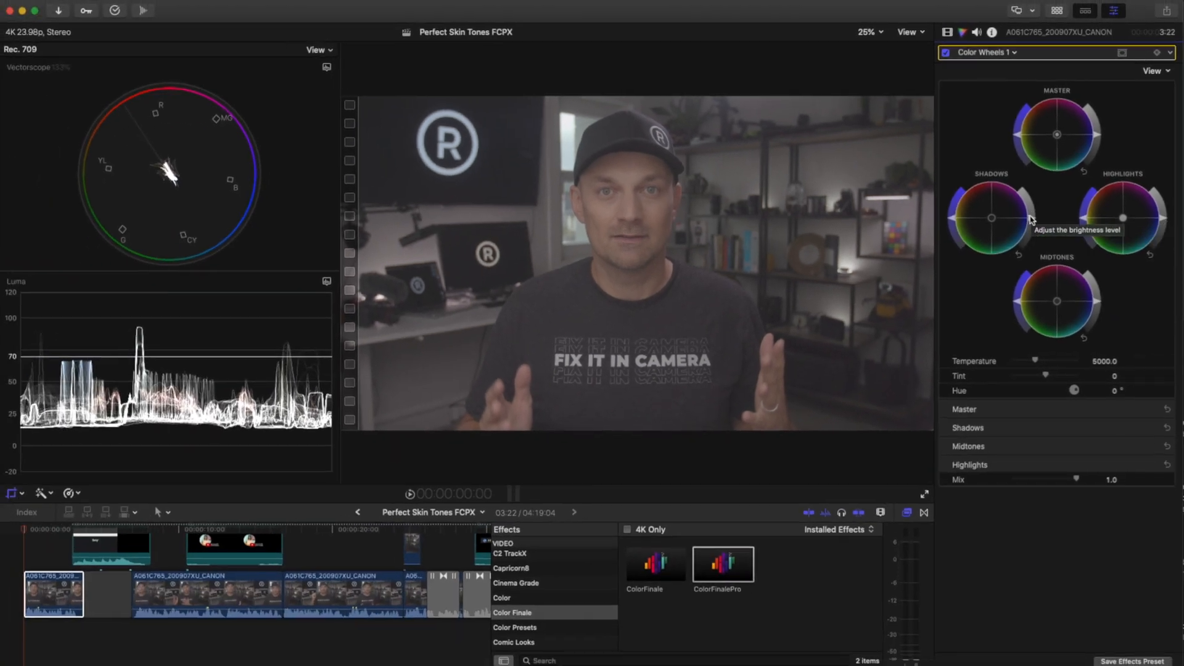
Lower shadows, raise highlights and boost master saturation, resetting highlights saturation
{"action": "left_click_drag", "start_coordinate": [1029, 219], "coordinate": [1030, 229]}
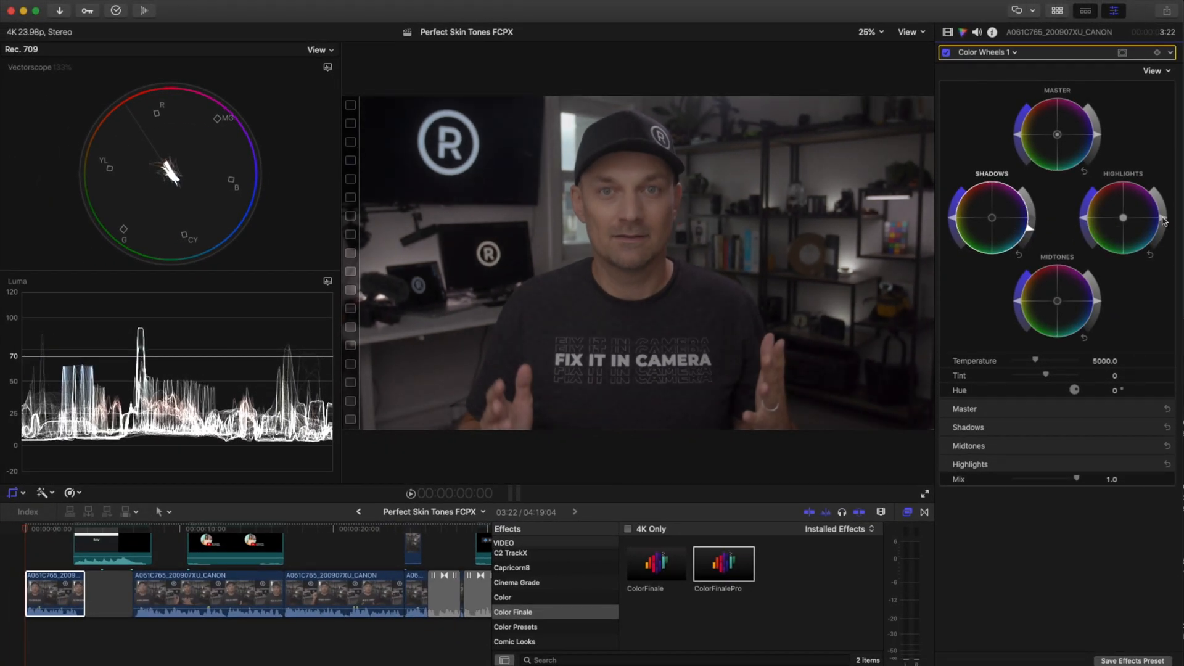
{"action": "left_click_drag", "start_coordinate": [1164, 220], "coordinate": [1164, 211]}
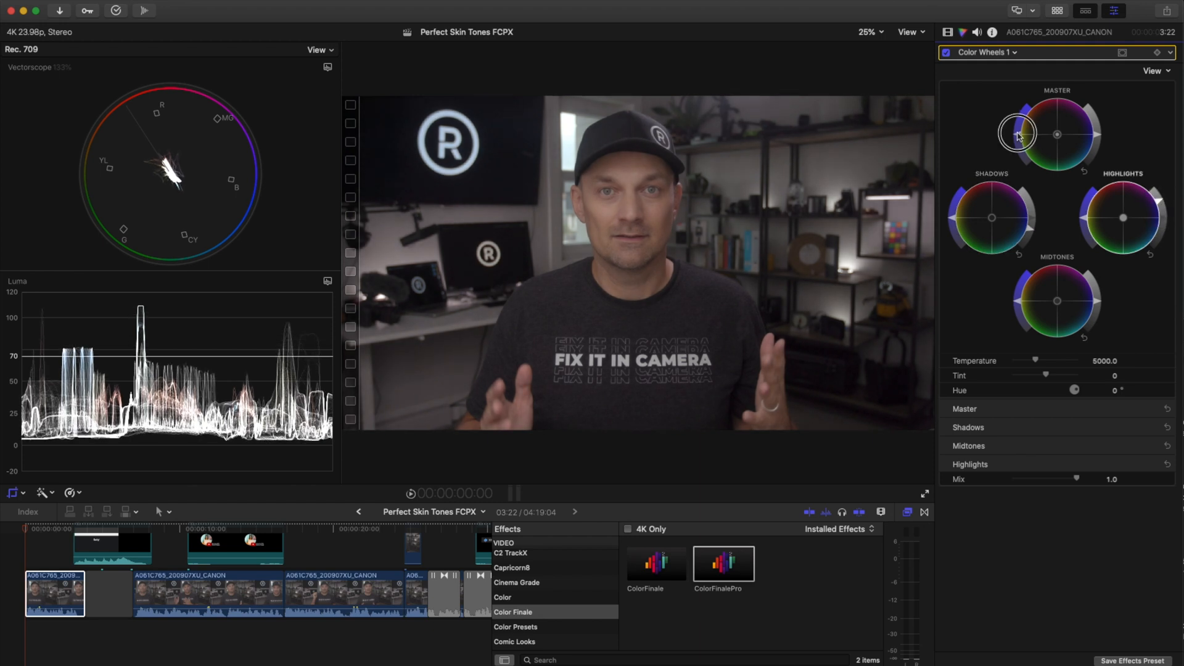
{"action": "left_click_drag", "start_coordinate": [1018, 136], "coordinate": [1023, 125]}
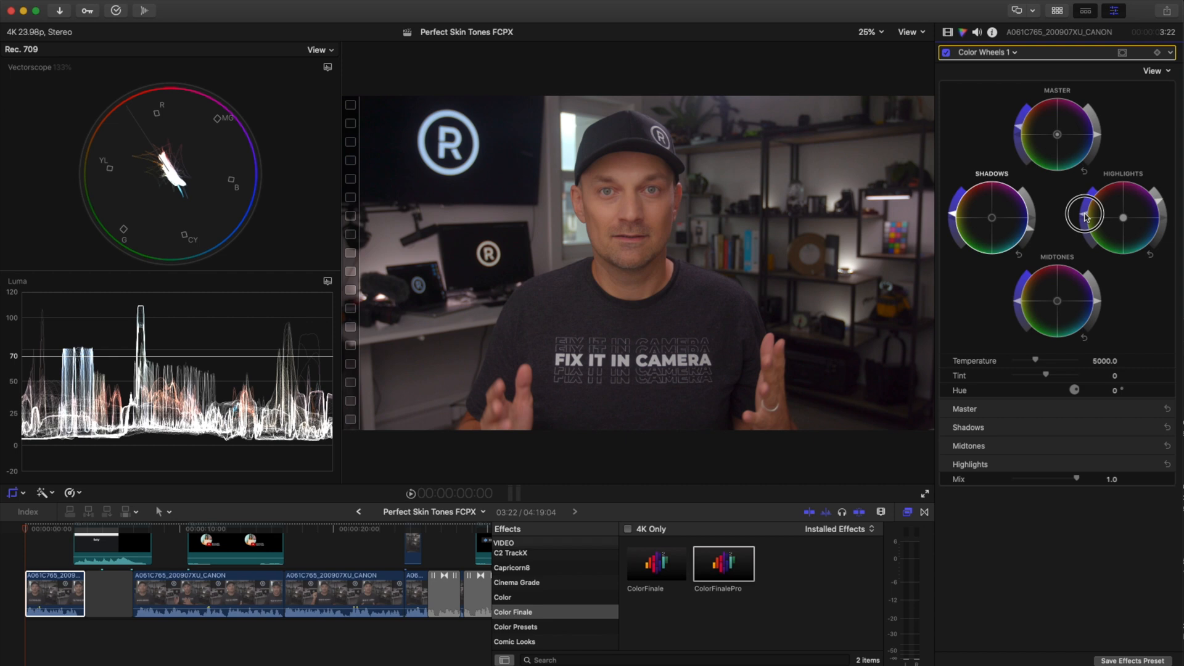
{"action": "double_click", "coordinate": [1085, 215]}
Re-enable the skin crop, tweak highlights colour, and shape the luma curve with two points
{"action": "key", "text": "super+4"}
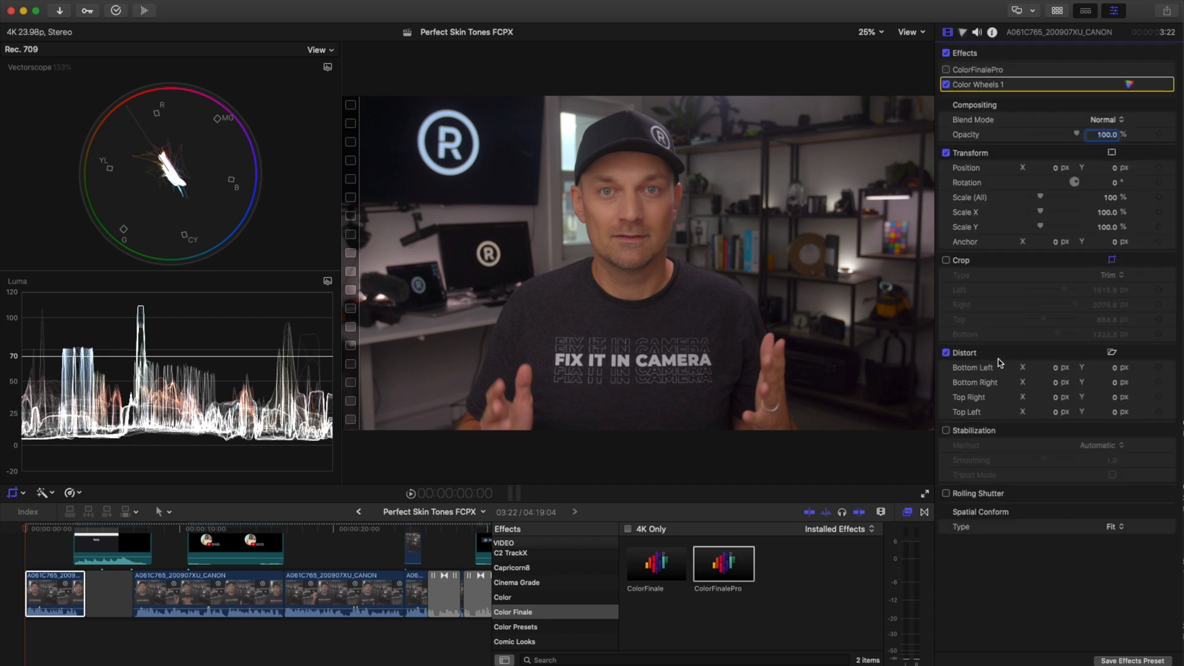
{"action": "left_click", "coordinate": [946, 261]}
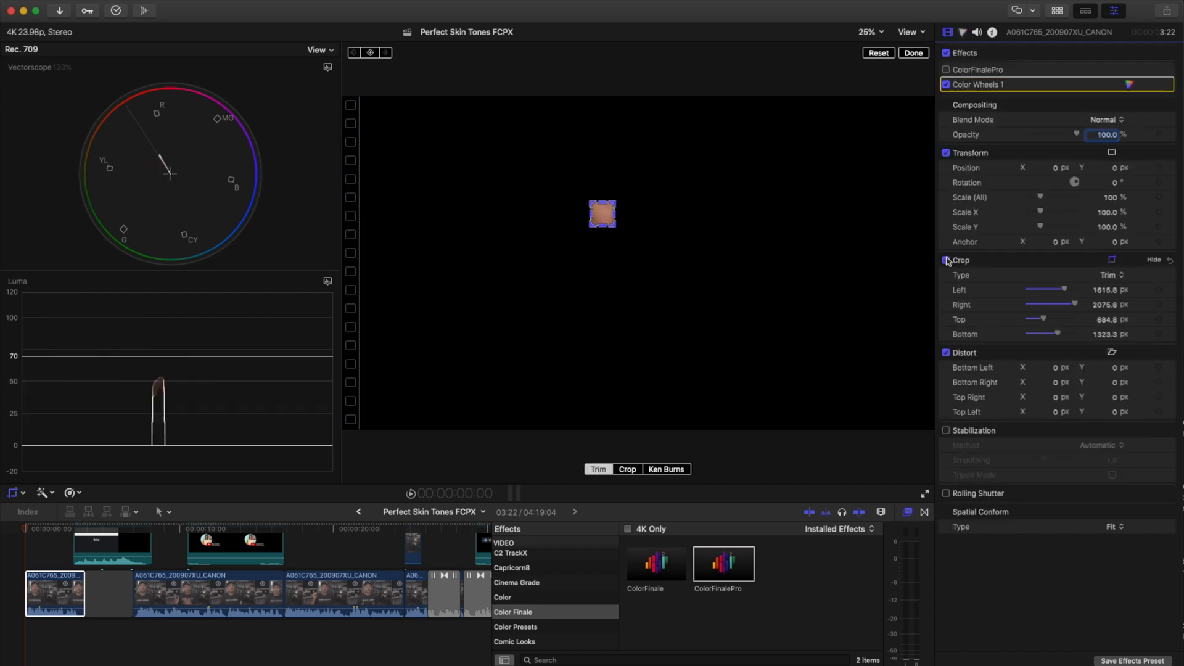
{"action": "key", "text": "super+6"}
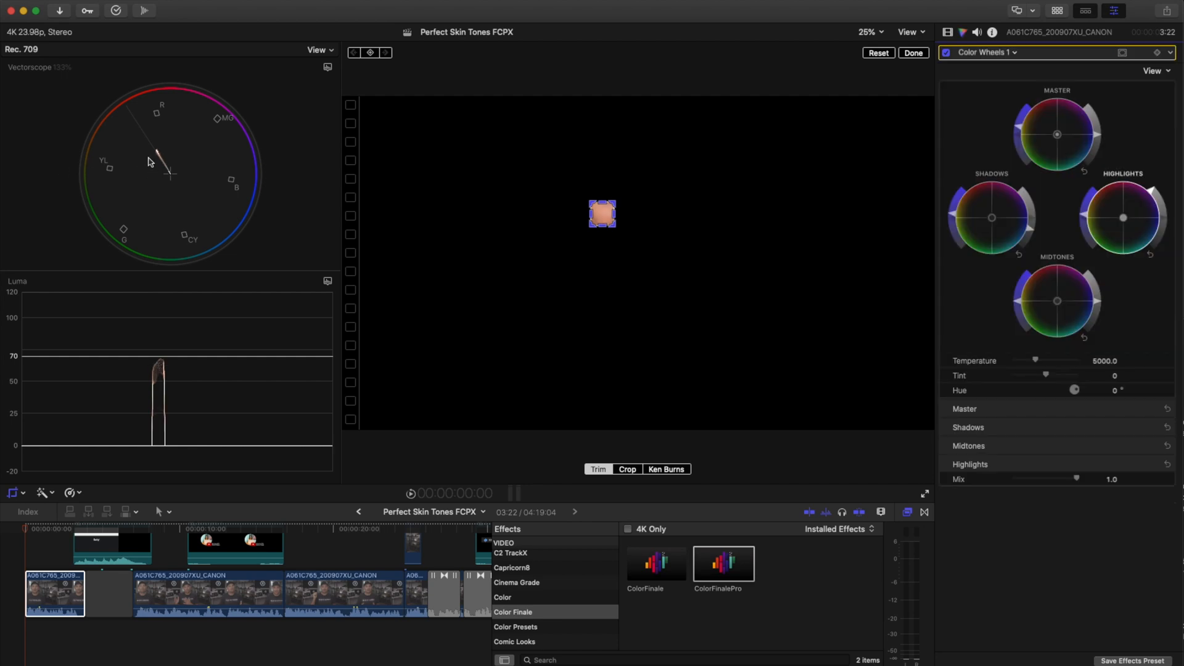
{"action": "left_click_drag", "start_coordinate": [1125, 219], "coordinate": [1127, 222]}
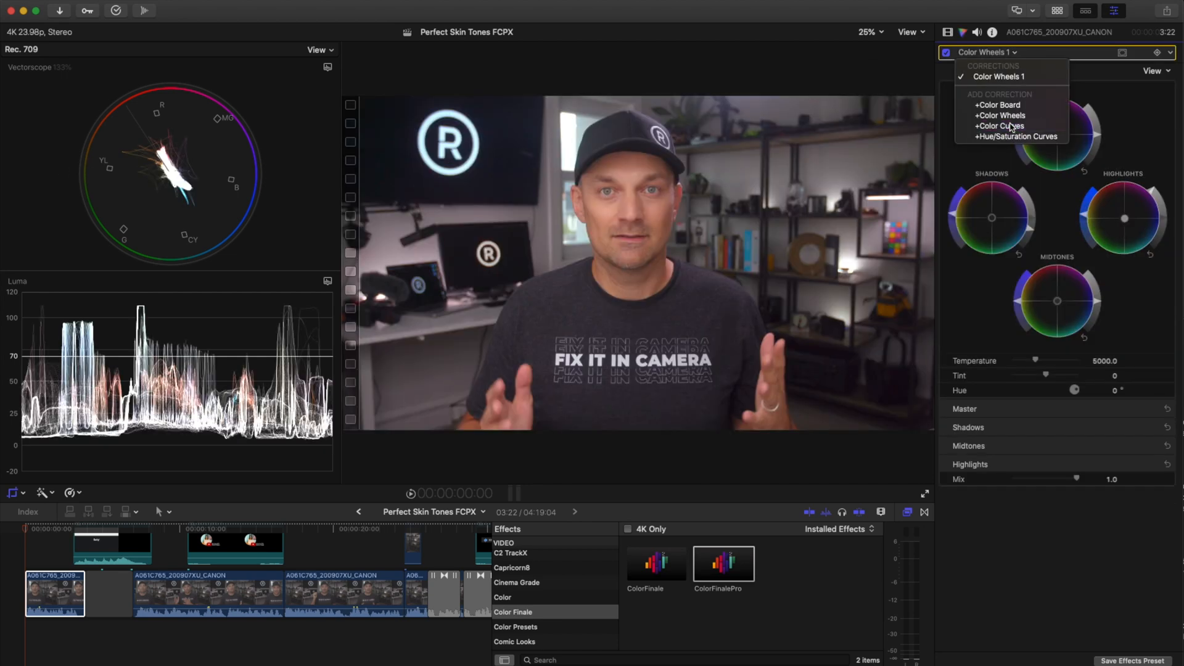
{"action": "left_click_drag", "start_coordinate": [1018, 153], "coordinate": [1018, 153]}
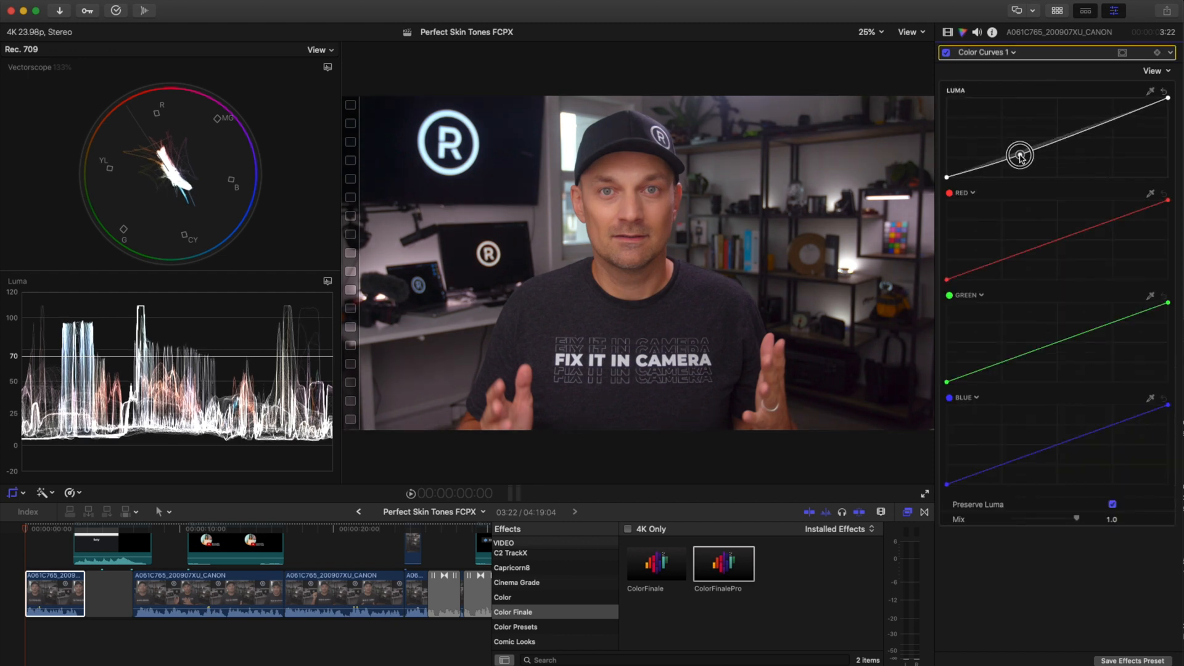
{"action": "left_click_drag", "start_coordinate": [1096, 126], "coordinate": [1098, 123]}
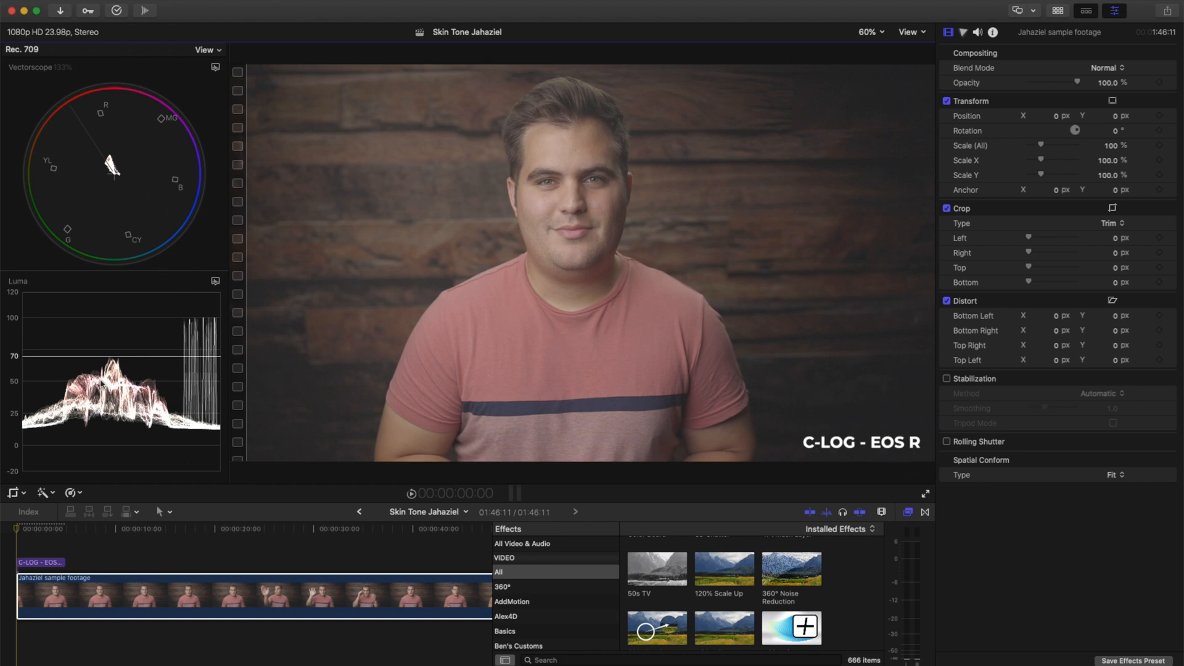
Apply Color Finale Pro to the C-LOG interview clip with colour profile Assume Log
{"action": "left_click", "coordinate": [306, 597]}
{"action": "scroll", "coordinate": [518, 592], "scroll_direction": "down", "scroll_amount": 5}
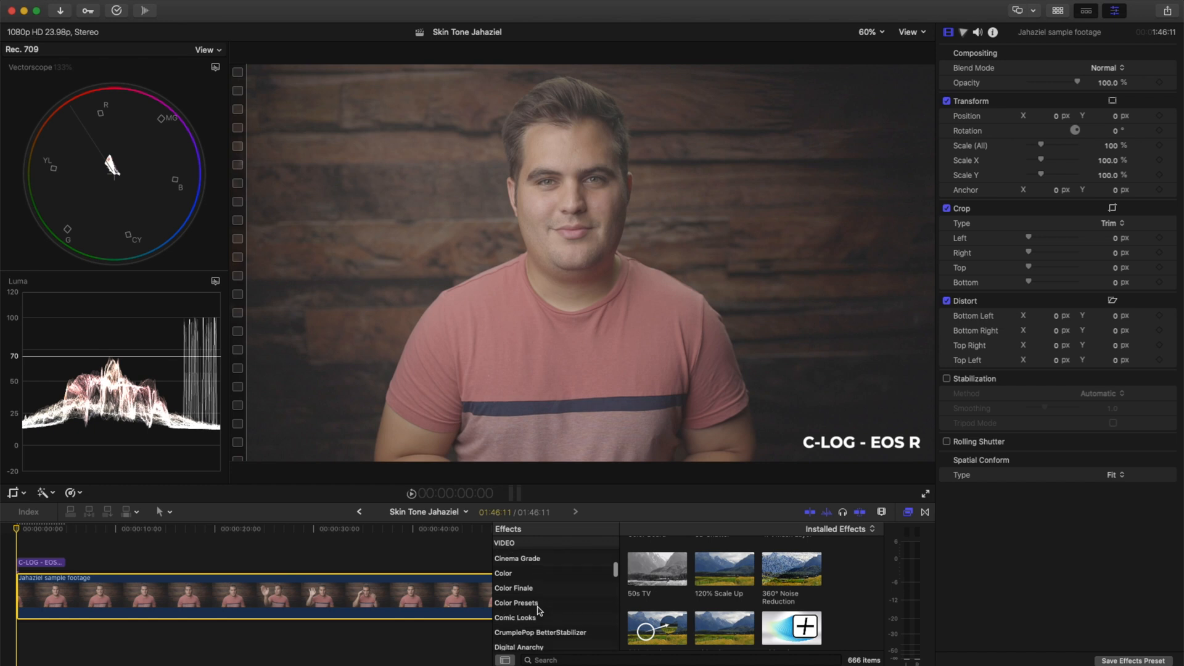
{"action": "left_click", "coordinate": [523, 591]}
{"action": "double_click", "coordinate": [726, 568]}
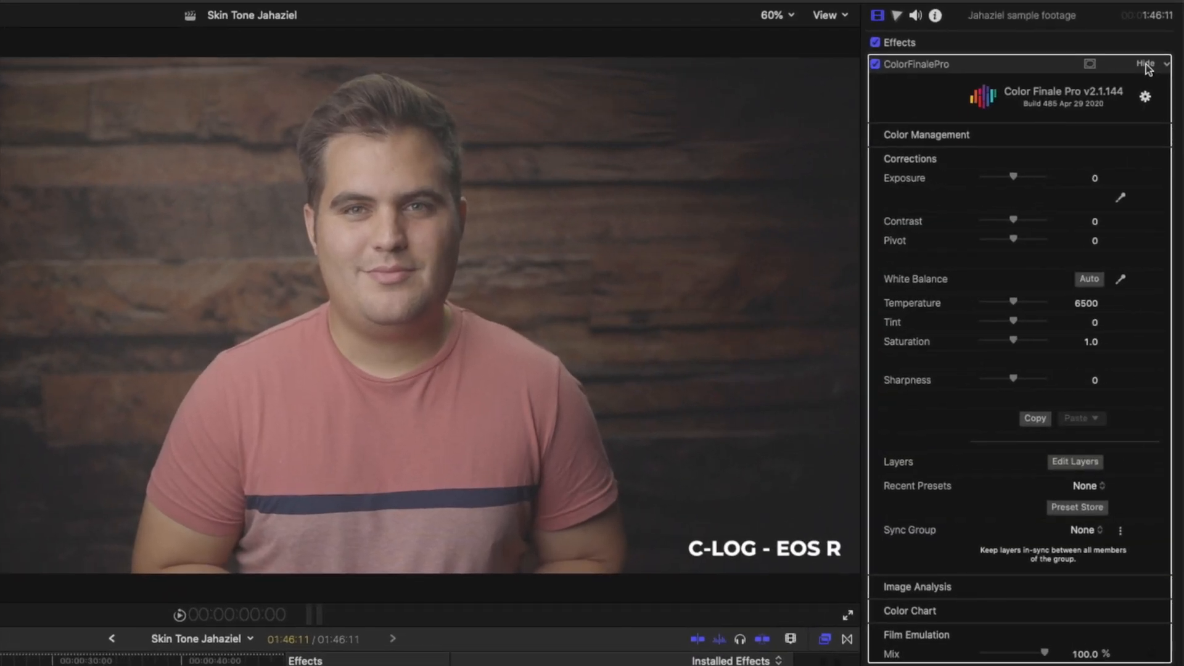
{"action": "mouse_move", "coordinate": [1109, 137]}
{"action": "left_click", "coordinate": [1148, 134]}
{"action": "left_click", "coordinate": [1064, 154]}
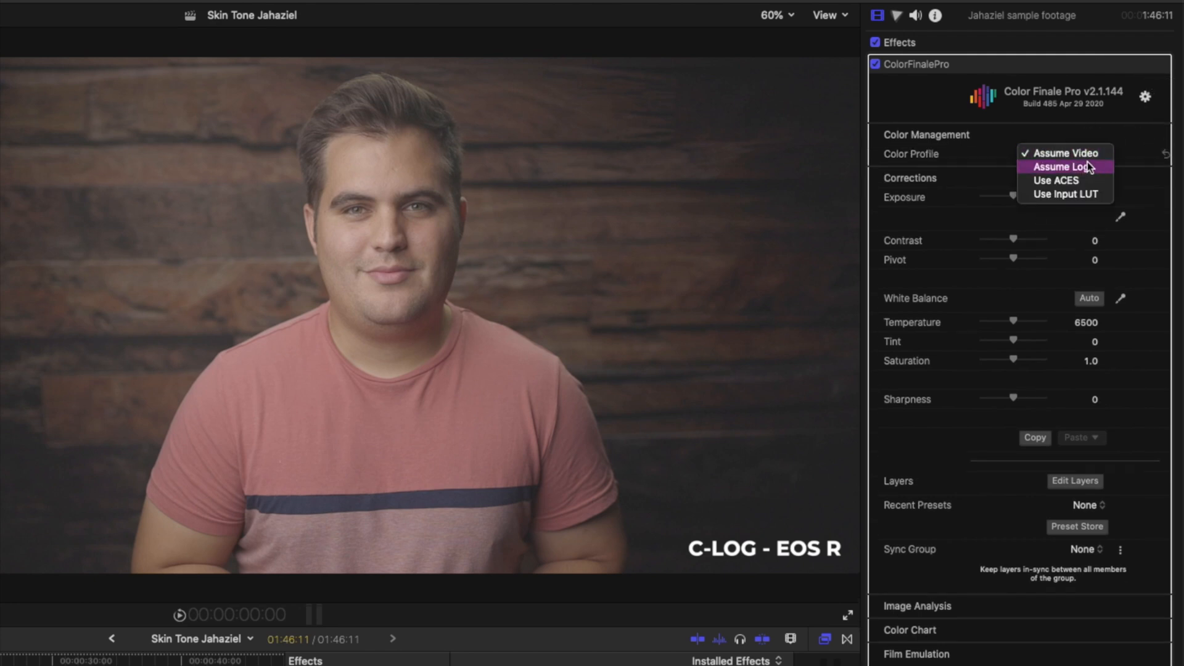
{"action": "left_click", "coordinate": [1061, 167]}
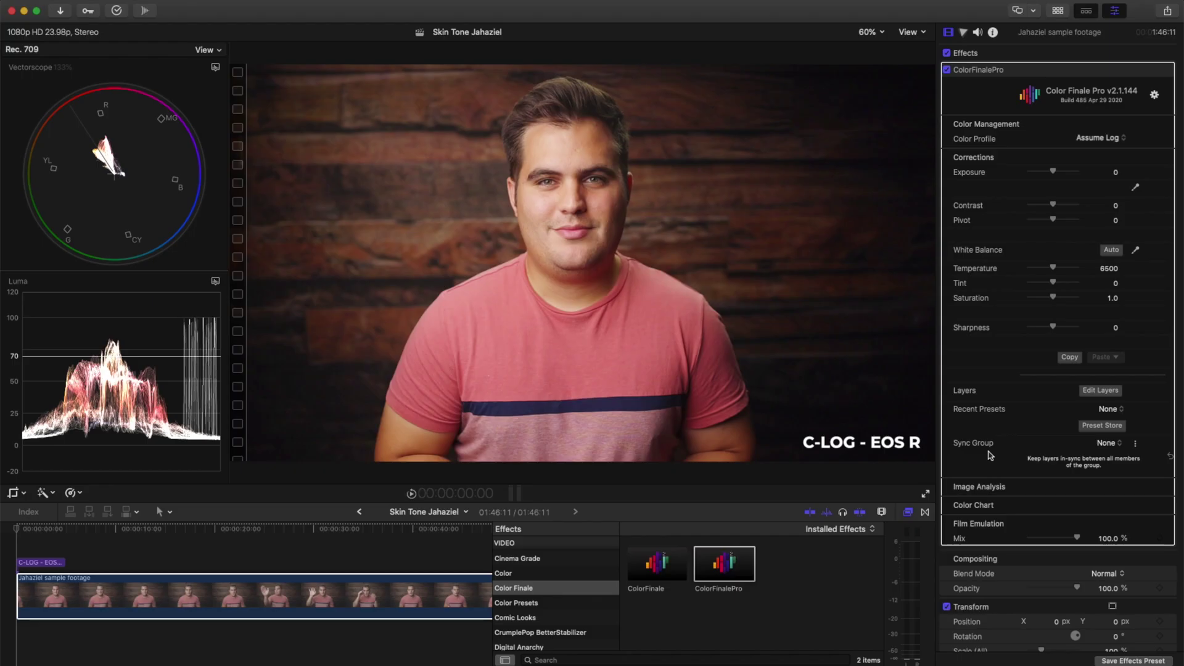
{"action": "scroll", "coordinate": [988, 453], "scroll_direction": "down", "scroll_amount": 4}
{"action": "scroll", "coordinate": [987, 453], "scroll_direction": "down", "scroll_amount": 4}
{"action": "scroll", "coordinate": [988, 453], "scroll_direction": "down", "scroll_amount": 2}
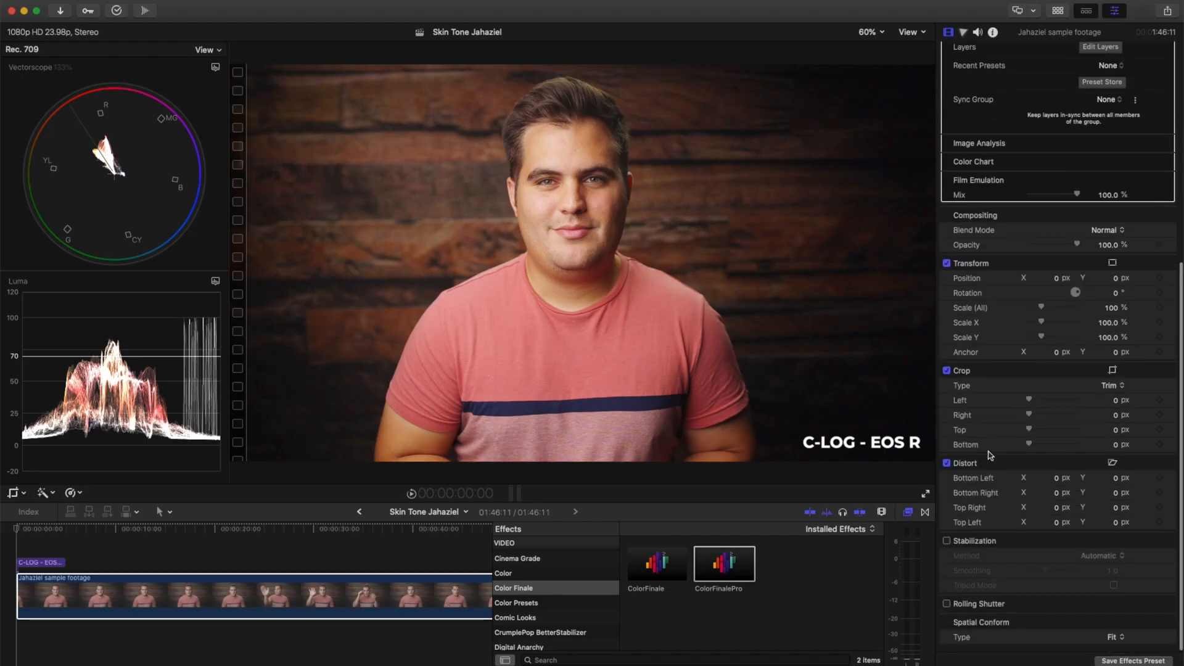
Crop the interview frame down to a small cheek-skin patch for sampling
{"action": "left_click", "coordinate": [1112, 370]}
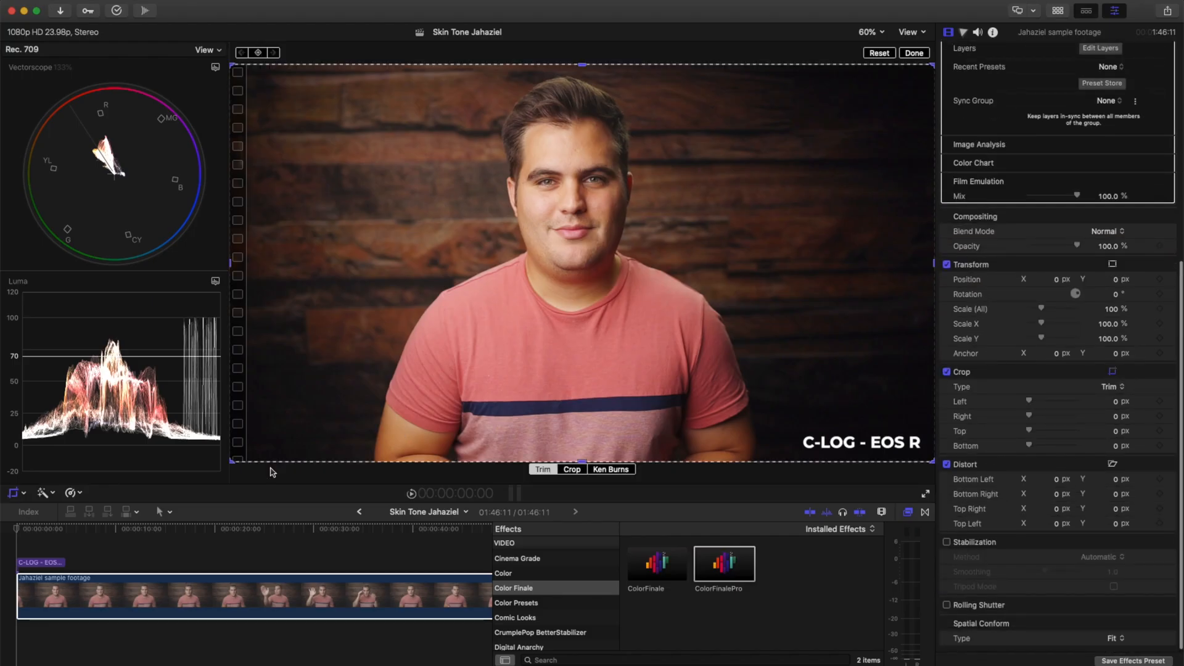
{"action": "left_click_drag", "start_coordinate": [234, 461], "coordinate": [530, 222]}
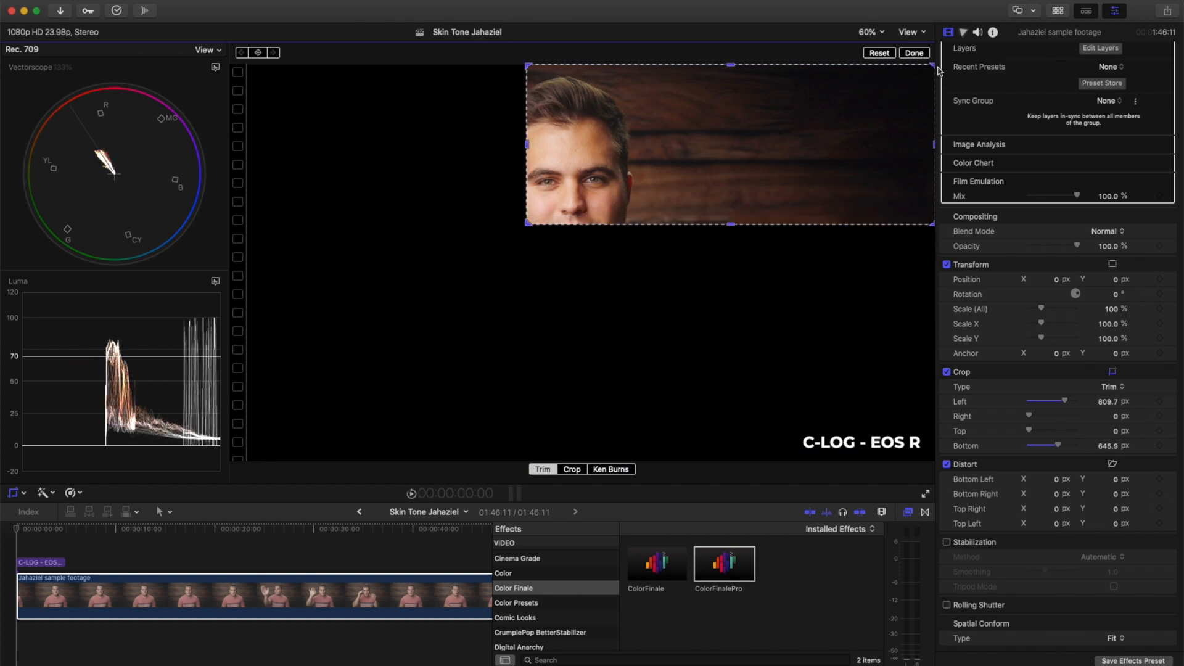
{"action": "left_click_drag", "start_coordinate": [931, 66], "coordinate": [553, 198]}
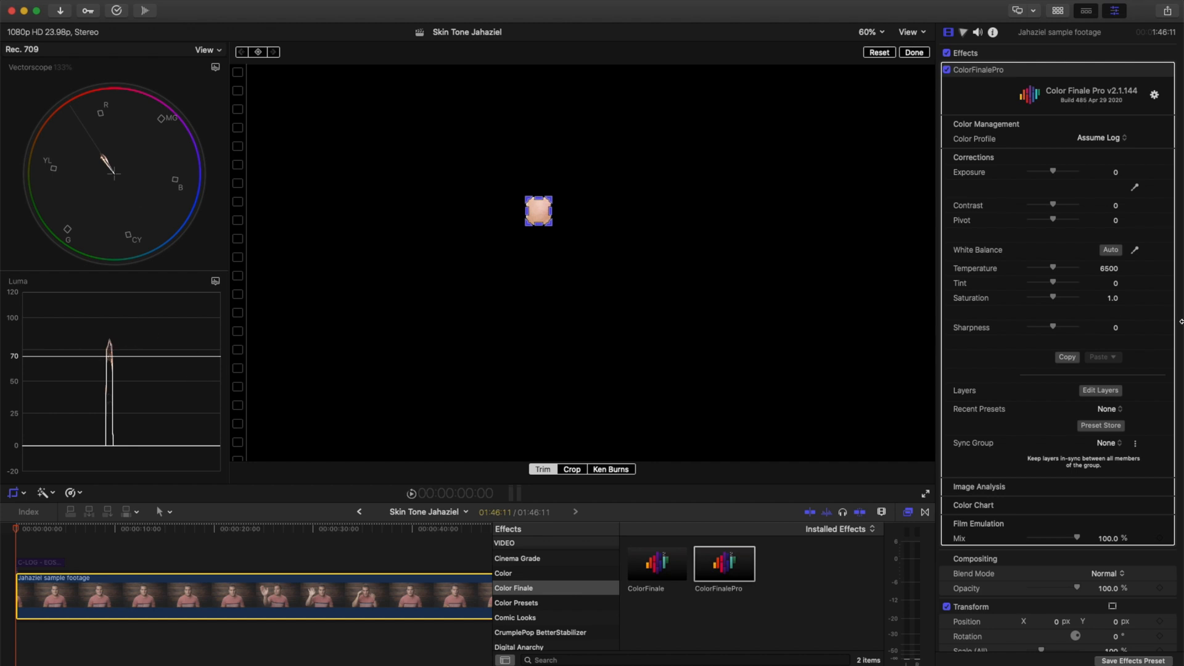
{"action": "left_click", "coordinate": [1102, 390]}
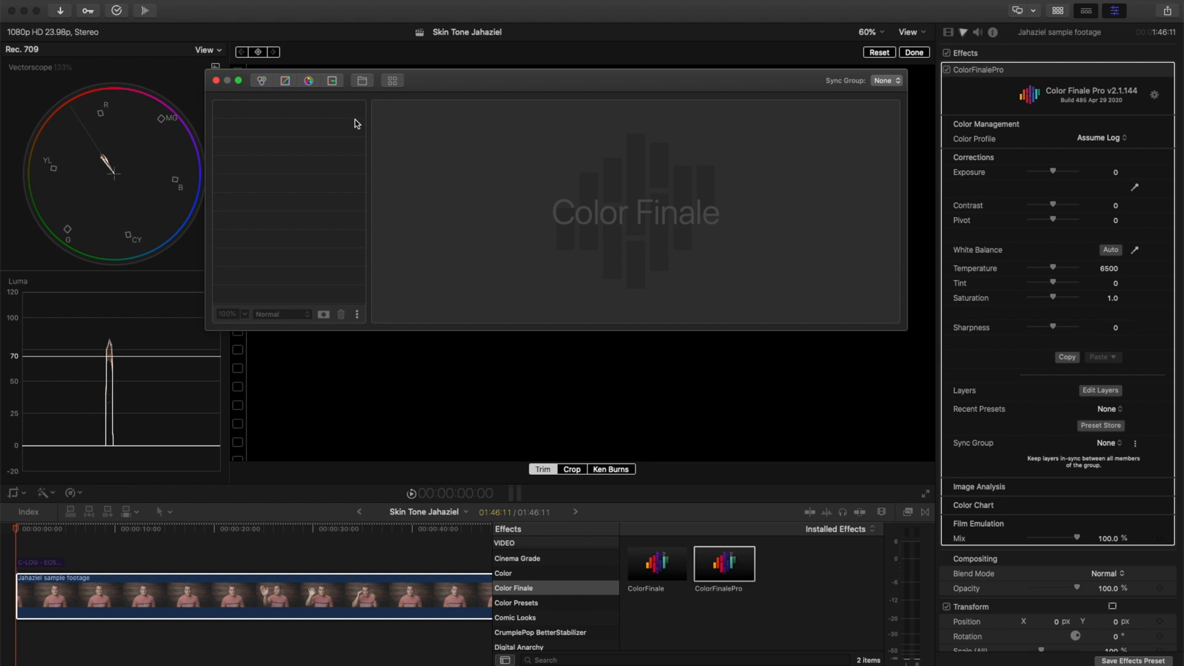
Add a Color Wheels layer, pull gain to about -0.15, and move the skin sample patch
{"action": "left_click_drag", "start_coordinate": [495, 79], "coordinate": [522, 393]}
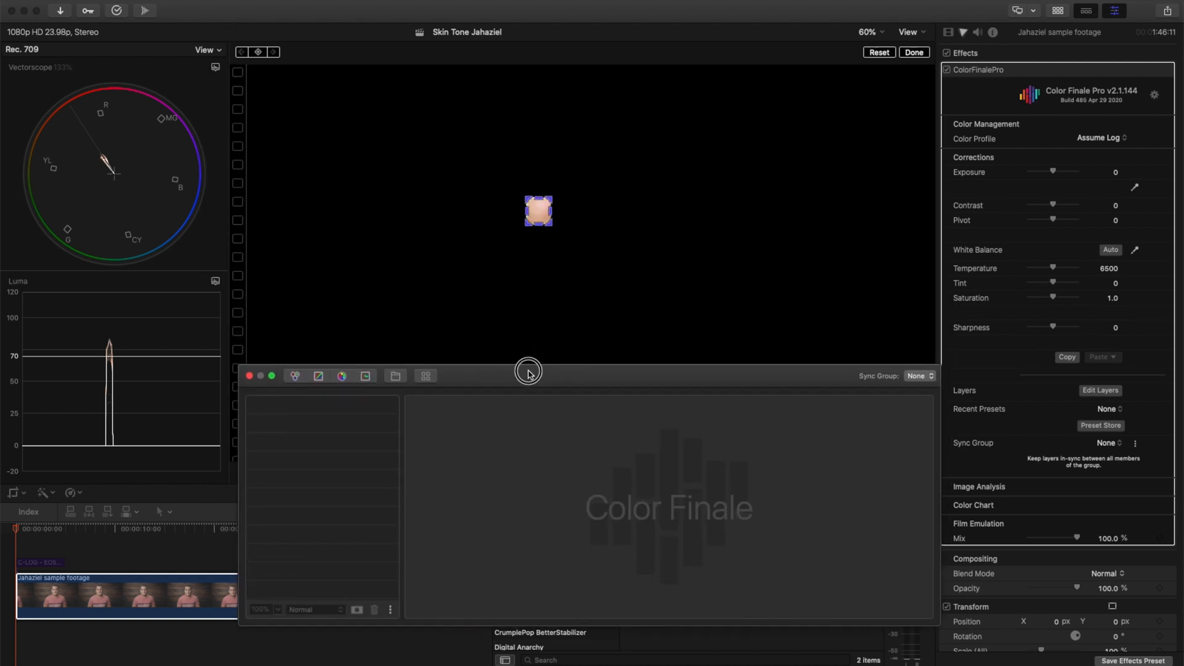
{"action": "left_click", "coordinate": [293, 396]}
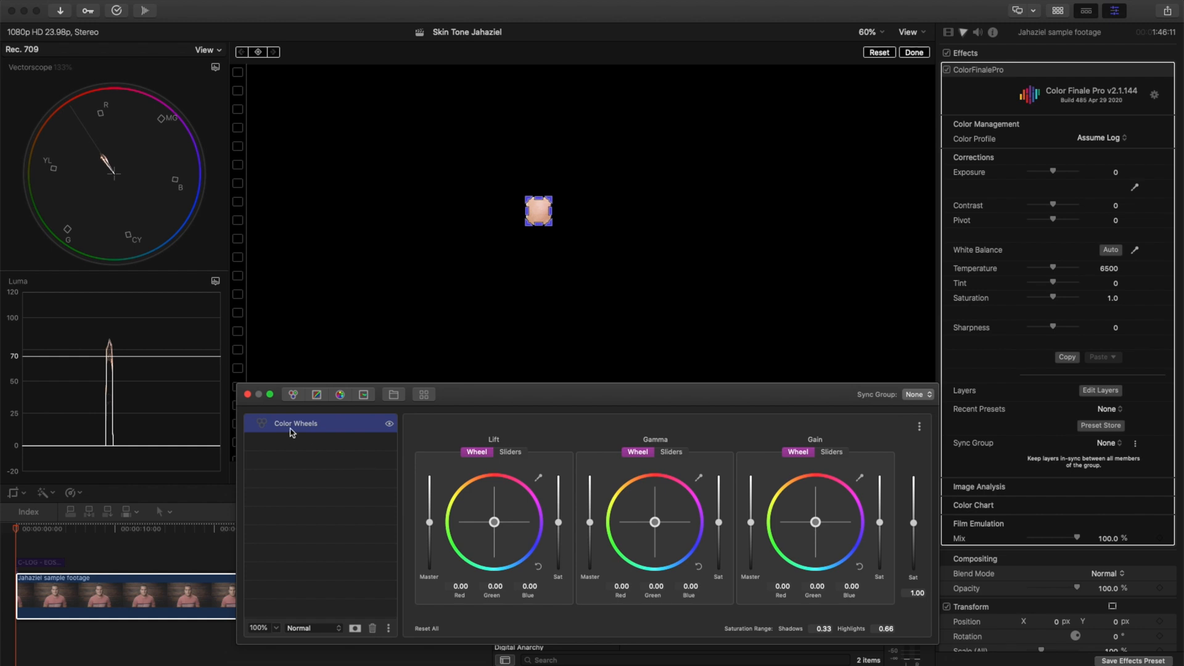
{"action": "left_click_drag", "start_coordinate": [751, 523], "coordinate": [752, 532]}
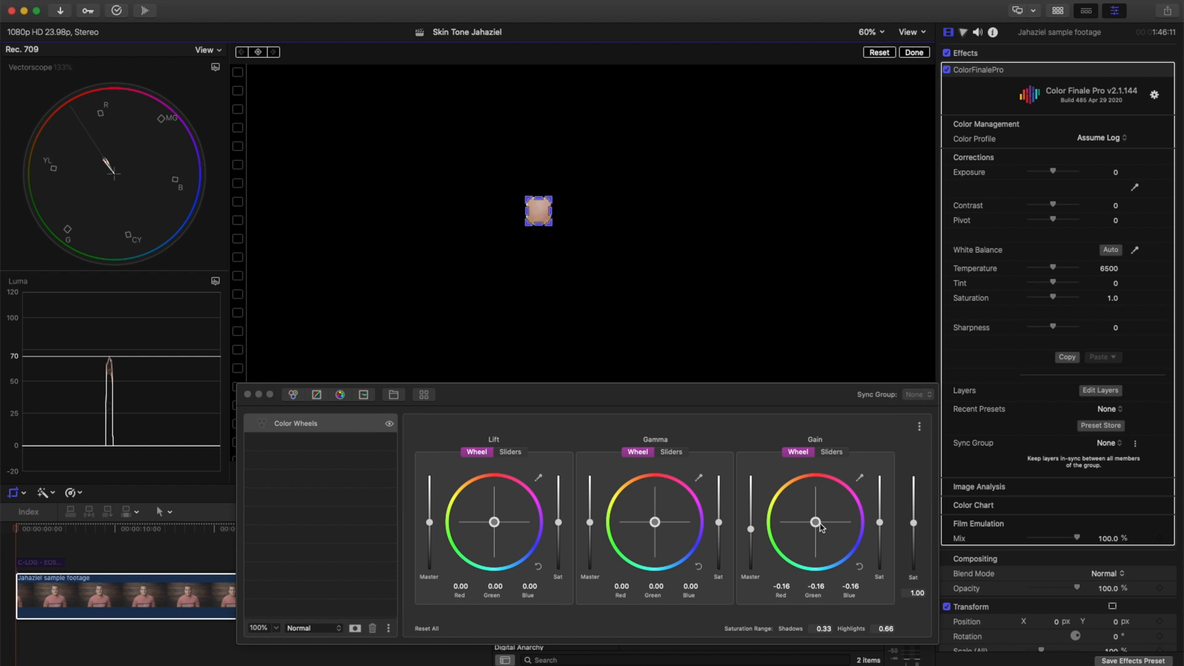
{"action": "left_click_drag", "start_coordinate": [817, 524], "coordinate": [817, 523]}
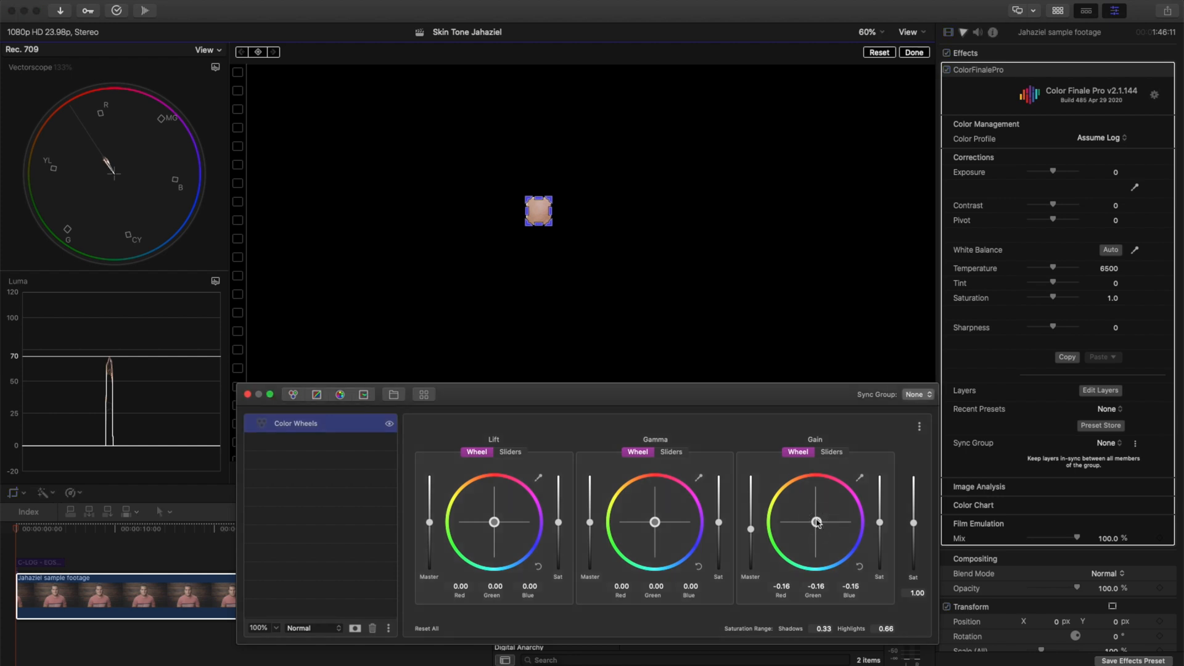
{"action": "mouse_move", "coordinate": [547, 211]}
{"action": "left_mouse_down"}
{"action": "mouse_move", "coordinate": [601, 218]}
{"action": "mouse_move", "coordinate": [601, 206]}
{"action": "left_mouse_up"}
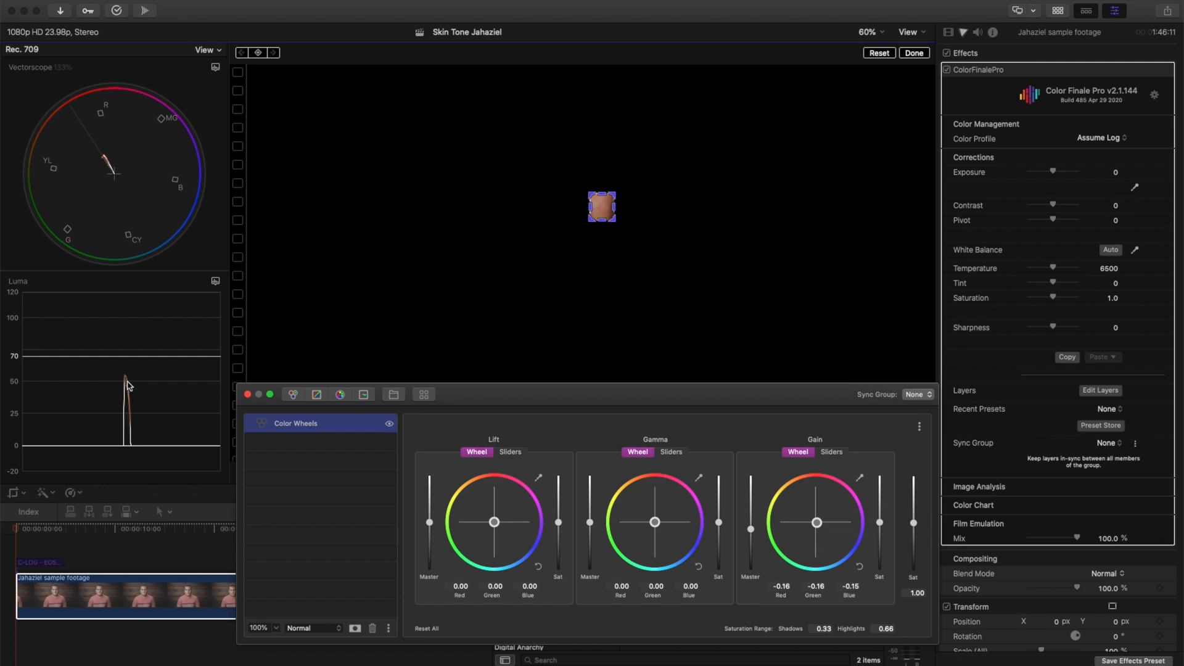
{"action": "scroll", "coordinate": [1033, 191], "scroll_direction": "up", "scroll_amount": 5}
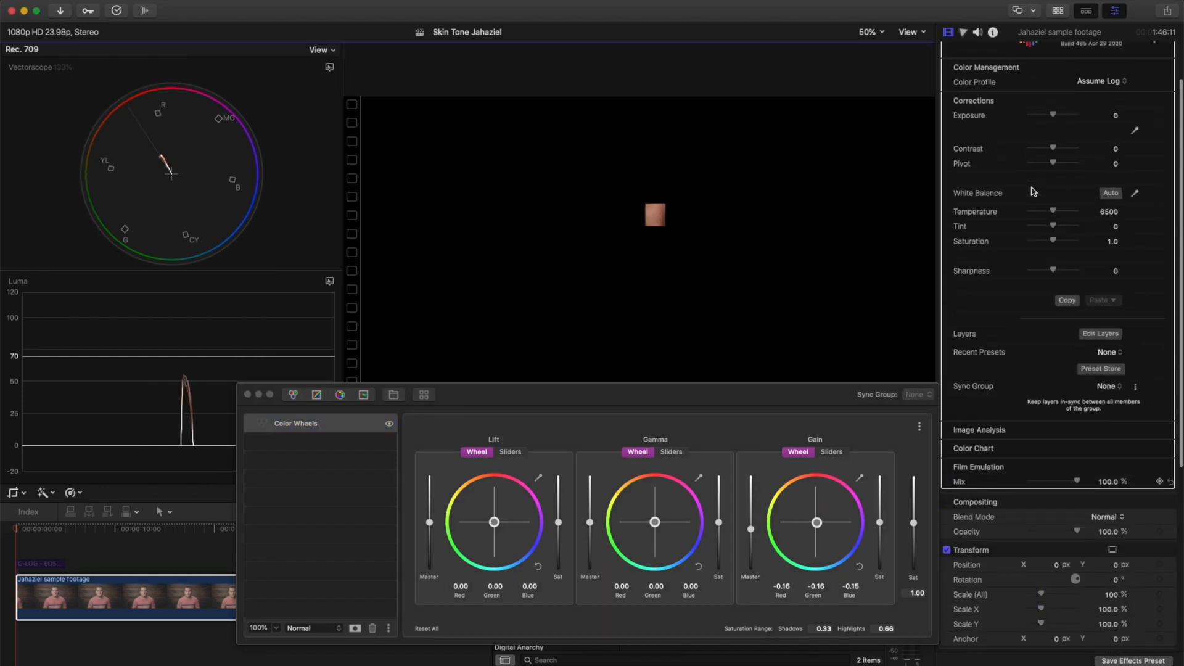
{"action": "scroll", "coordinate": [1018, 490], "scroll_direction": "down", "scroll_amount": 5}
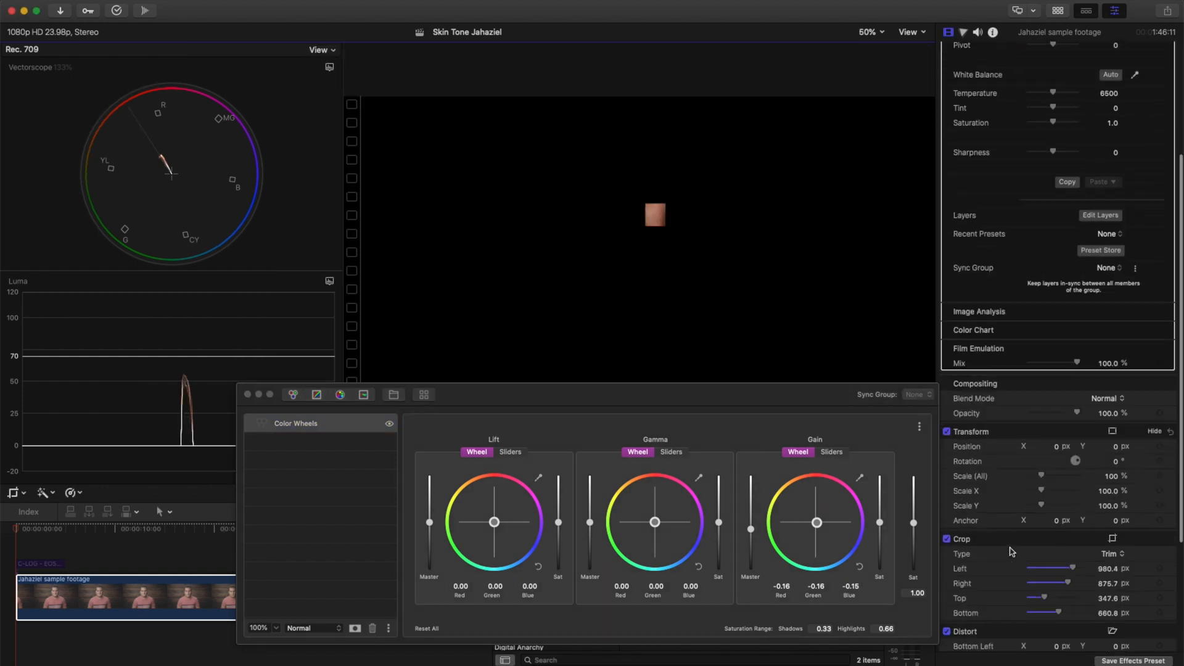
View the full frame in false colour, turn it off, and set isolation to an ellipse
{"action": "left_click", "coordinate": [947, 465]}
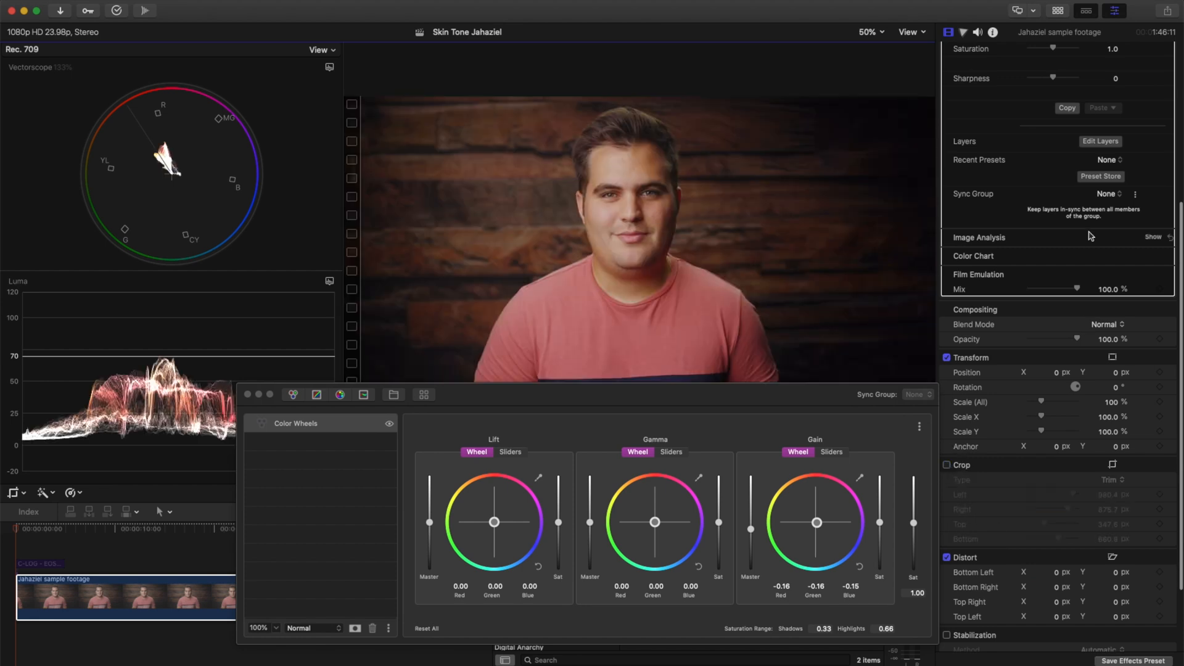
{"action": "scroll", "coordinate": [1092, 305], "scroll_direction": "up", "scroll_amount": 2}
{"action": "scroll", "coordinate": [1091, 239], "scroll_direction": "up", "scroll_amount": 1}
{"action": "left_click", "coordinate": [1154, 346]}
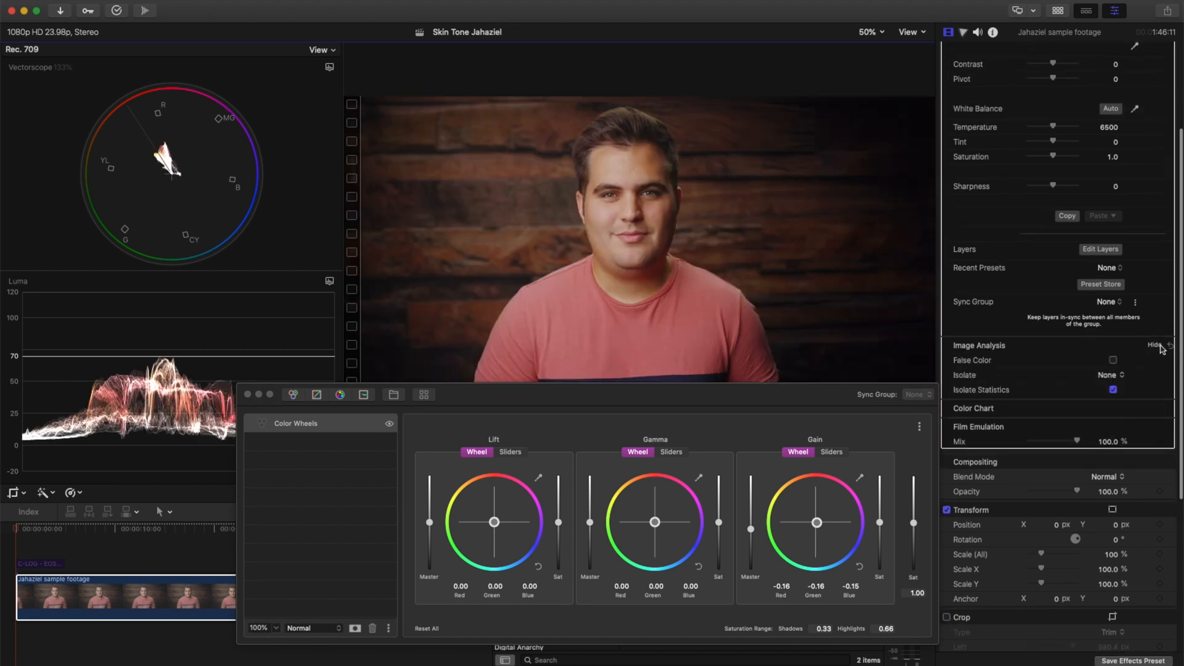
{"action": "left_click", "coordinate": [1112, 361]}
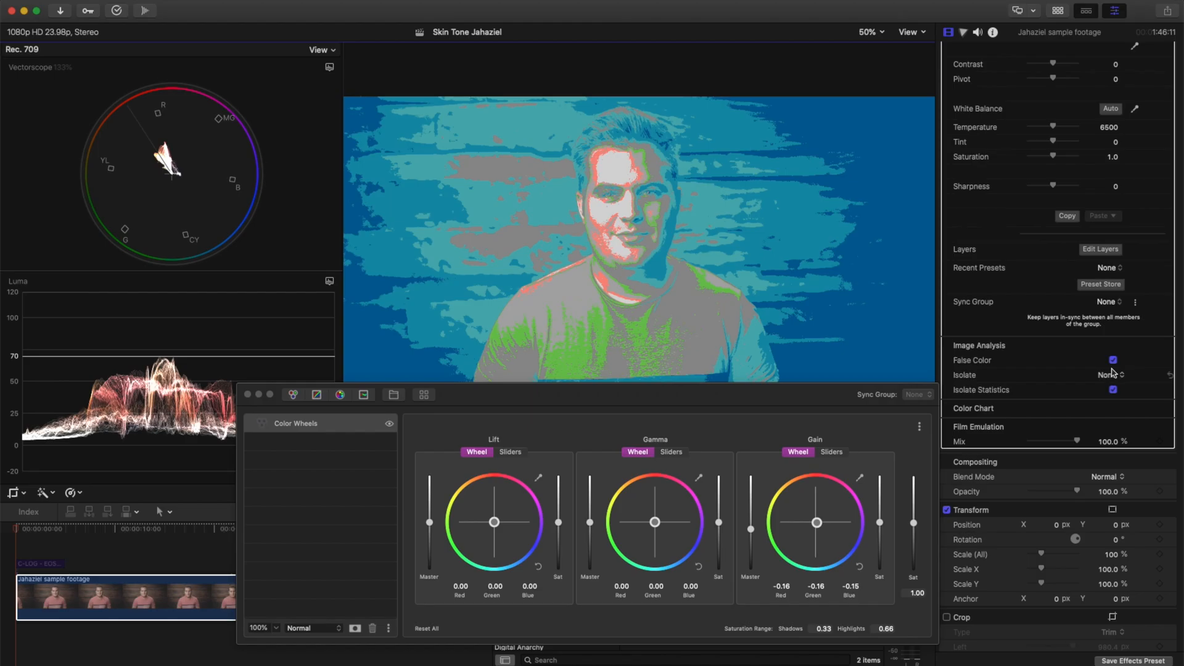
{"action": "left_click", "coordinate": [1092, 441]}
{"action": "left_click", "coordinate": [1115, 376]}
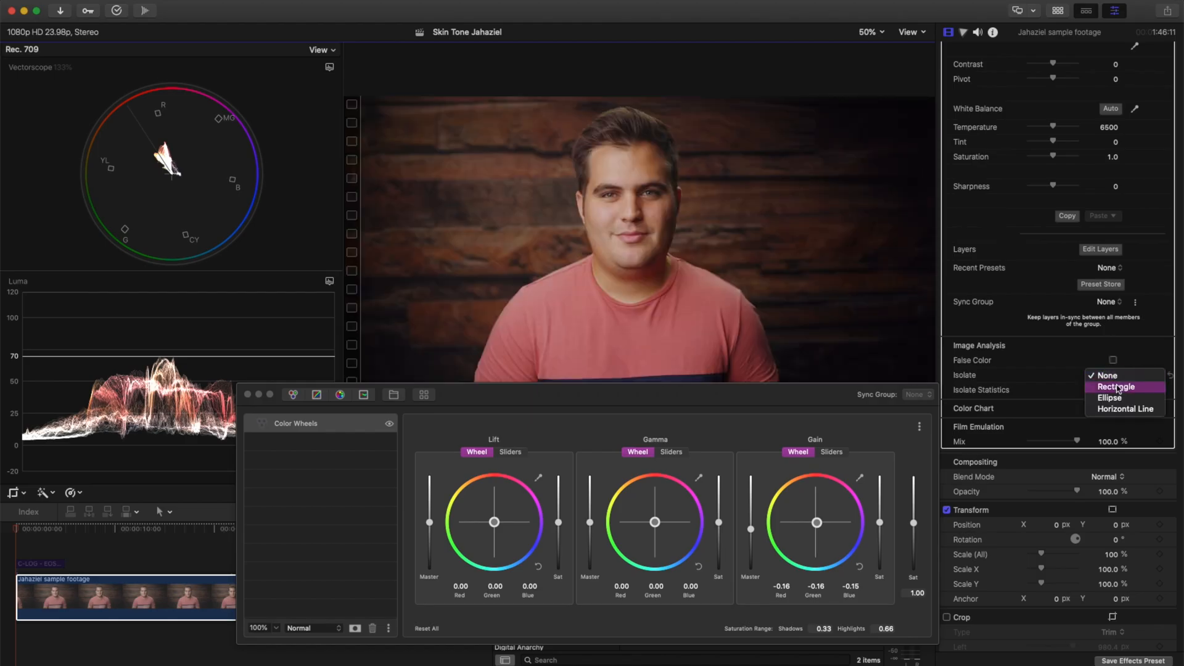
{"action": "left_click", "coordinate": [1111, 398]}
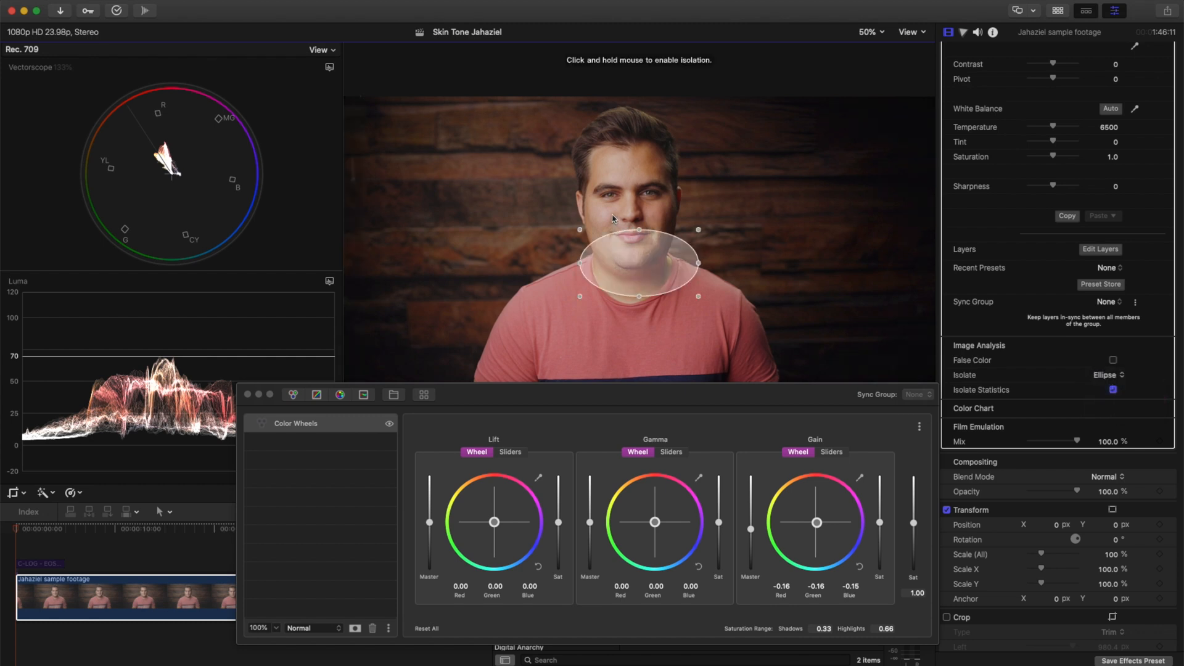
Move the isolation ellipse from eyes to cheek, then crop back to a small cheek patch
{"action": "mouse_move", "coordinate": [636, 254]}
{"action": "left_mouse_down"}
{"action": "mouse_move", "coordinate": [615, 205]}
{"action": "mouse_move", "coordinate": [648, 197]}
{"action": "left_mouse_up"}
{"action": "left_click", "coordinate": [573, 230]}
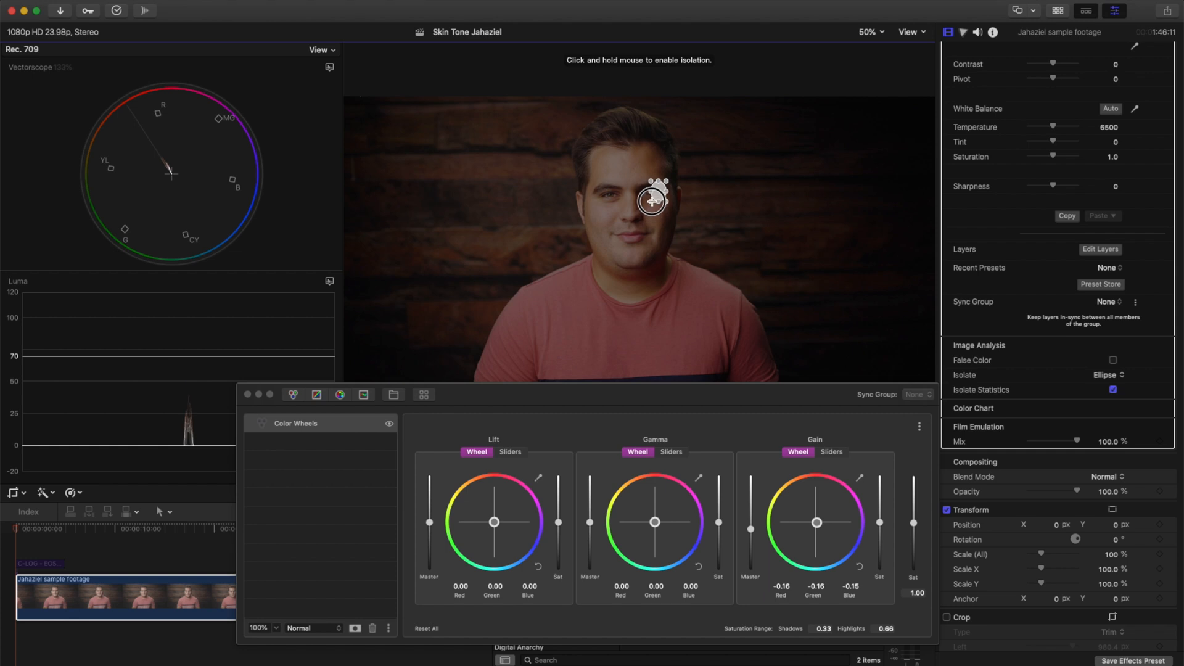
{"action": "left_click_drag", "start_coordinate": [655, 192], "coordinate": [602, 219]}
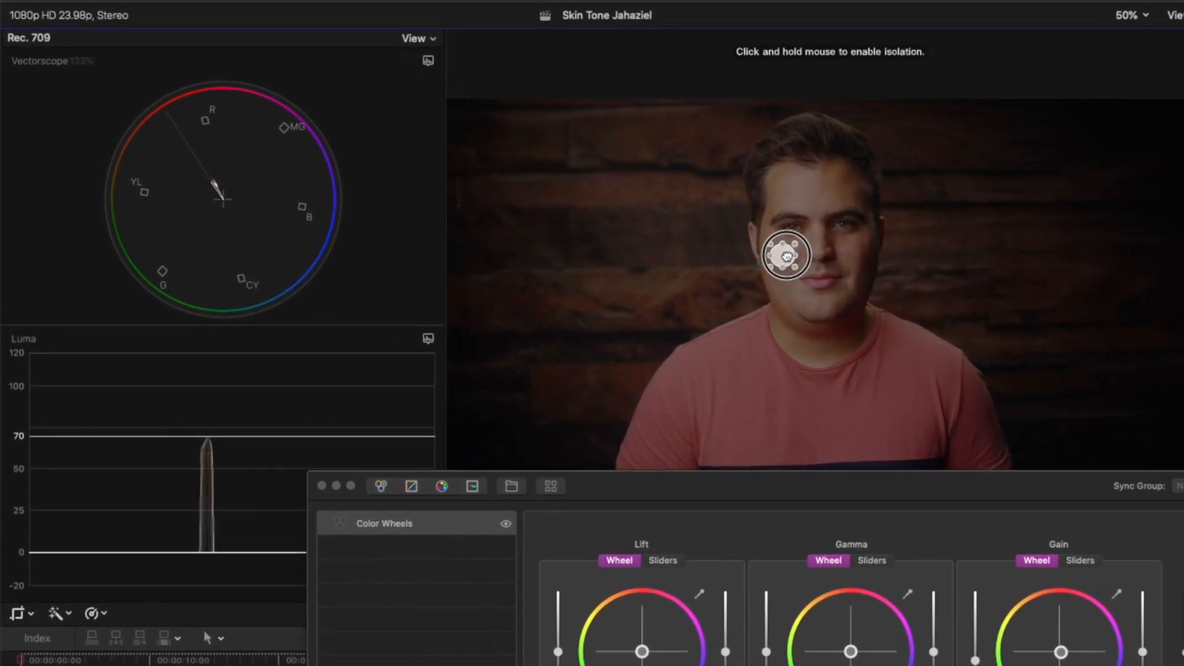
{"action": "left_click_drag", "start_coordinate": [792, 252], "coordinate": [759, 271]}
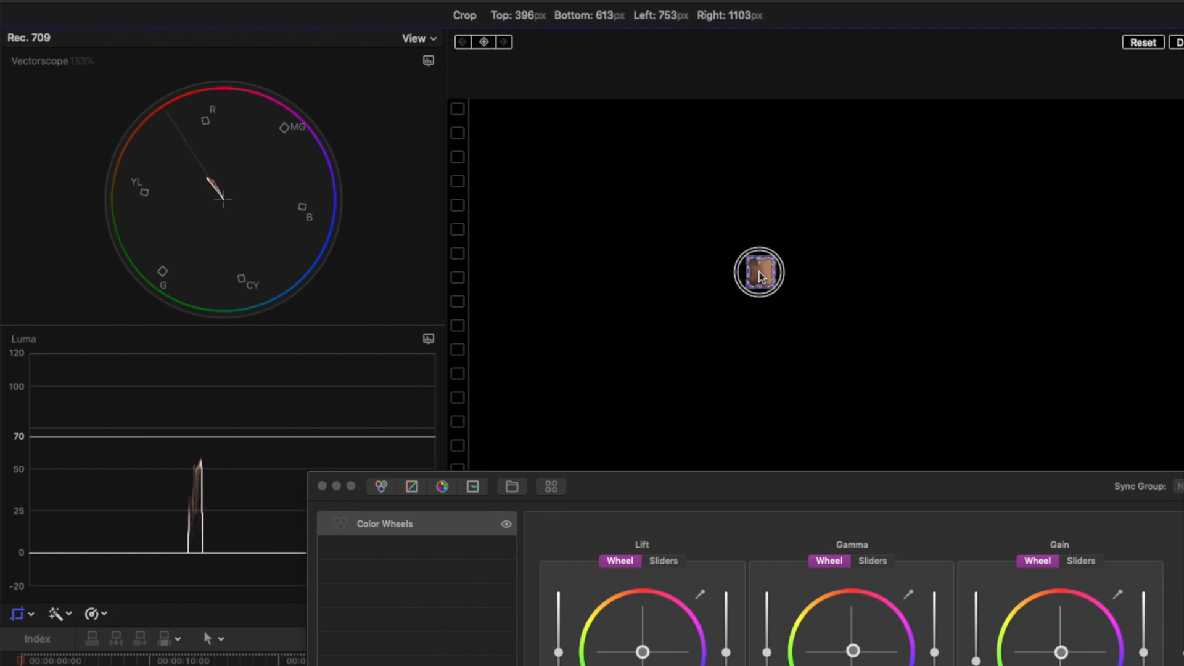
{"action": "mouse_move", "coordinate": [760, 271]}
{"action": "left_mouse_down"}
{"action": "mouse_move", "coordinate": [784, 265]}
{"action": "mouse_move", "coordinate": [803, 208]}
{"action": "left_mouse_up"}
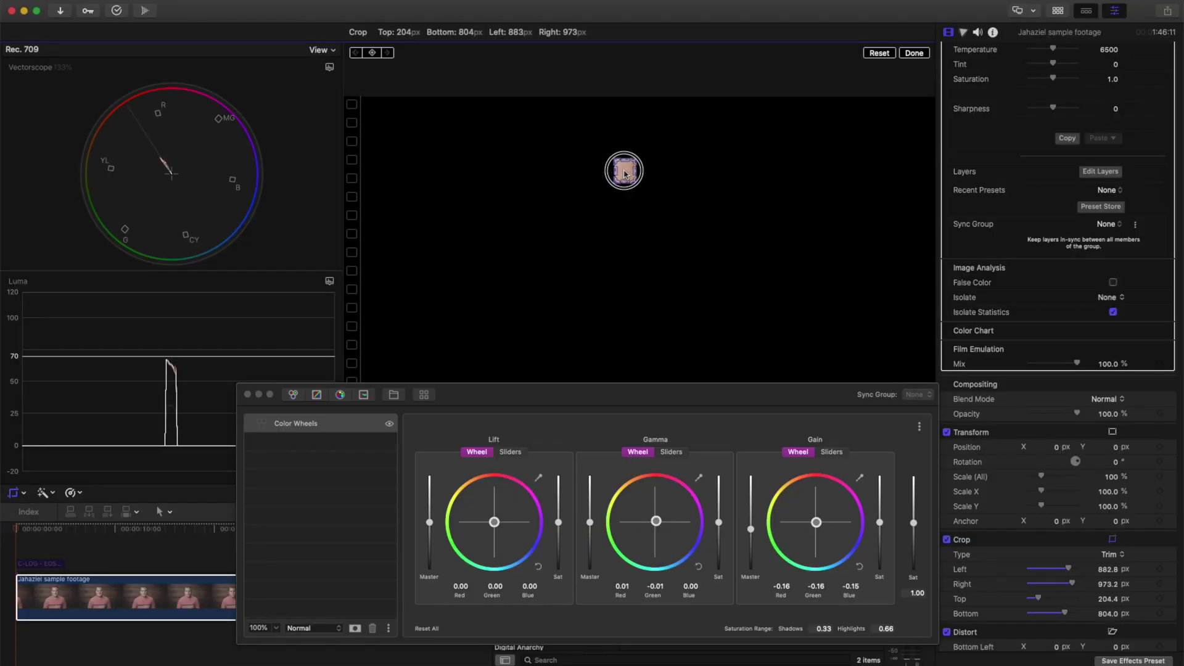
Shift gain slightly off green to -0.17 and view the uncropped frame against the scopes
{"action": "left_click_drag", "start_coordinate": [625, 172], "coordinate": [626, 173]}
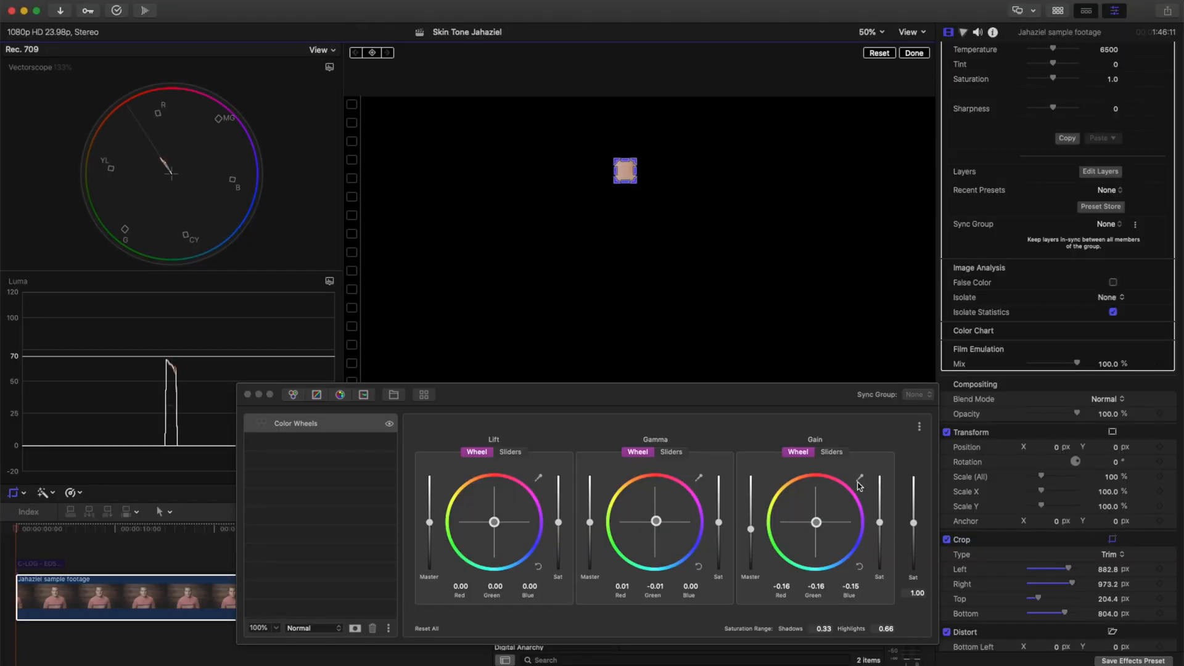
{"action": "left_click_drag", "start_coordinate": [816, 524], "coordinate": [819, 526]}
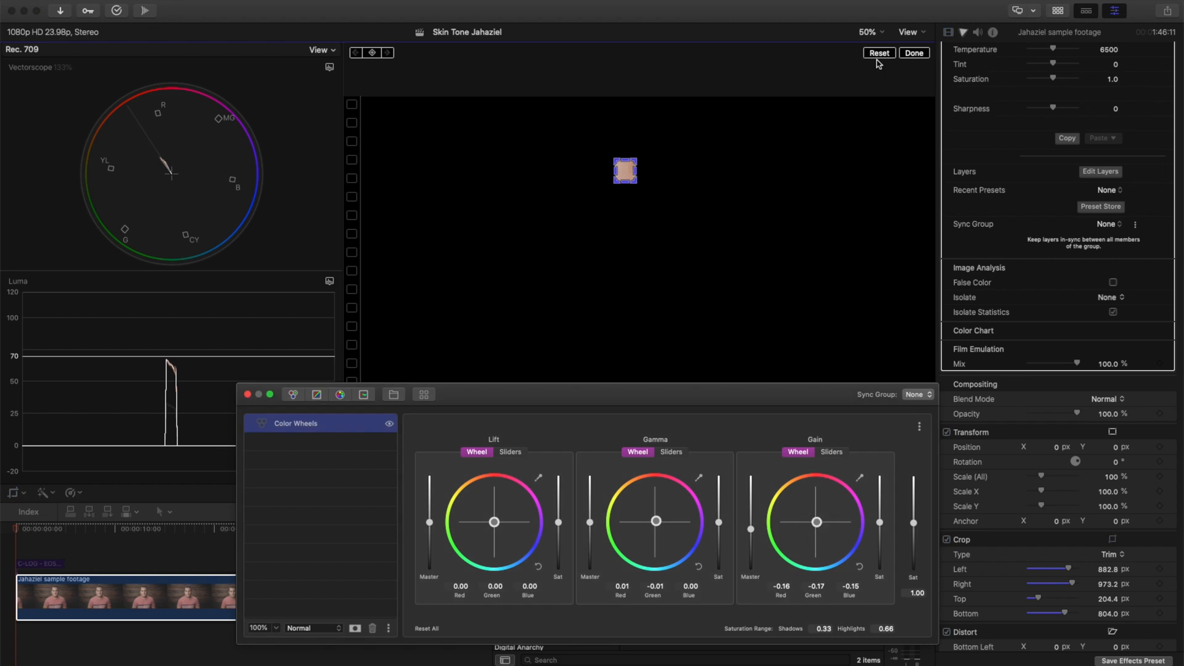
{"action": "left_click", "coordinate": [914, 53]}
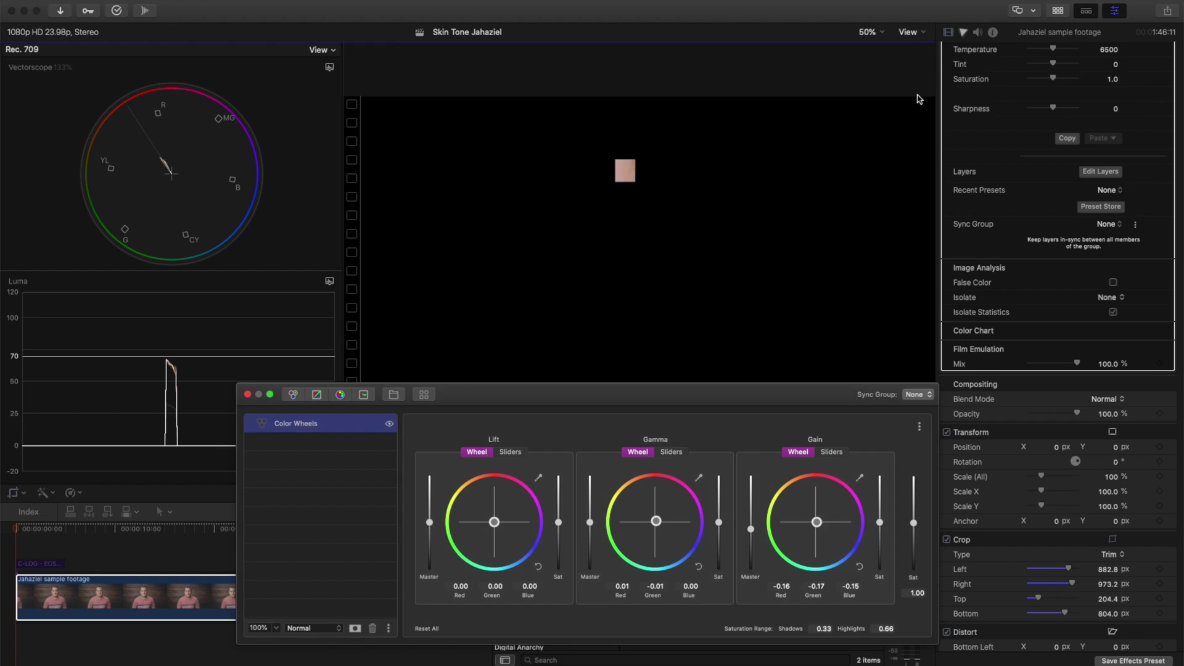
{"action": "left_click", "coordinate": [947, 540]}
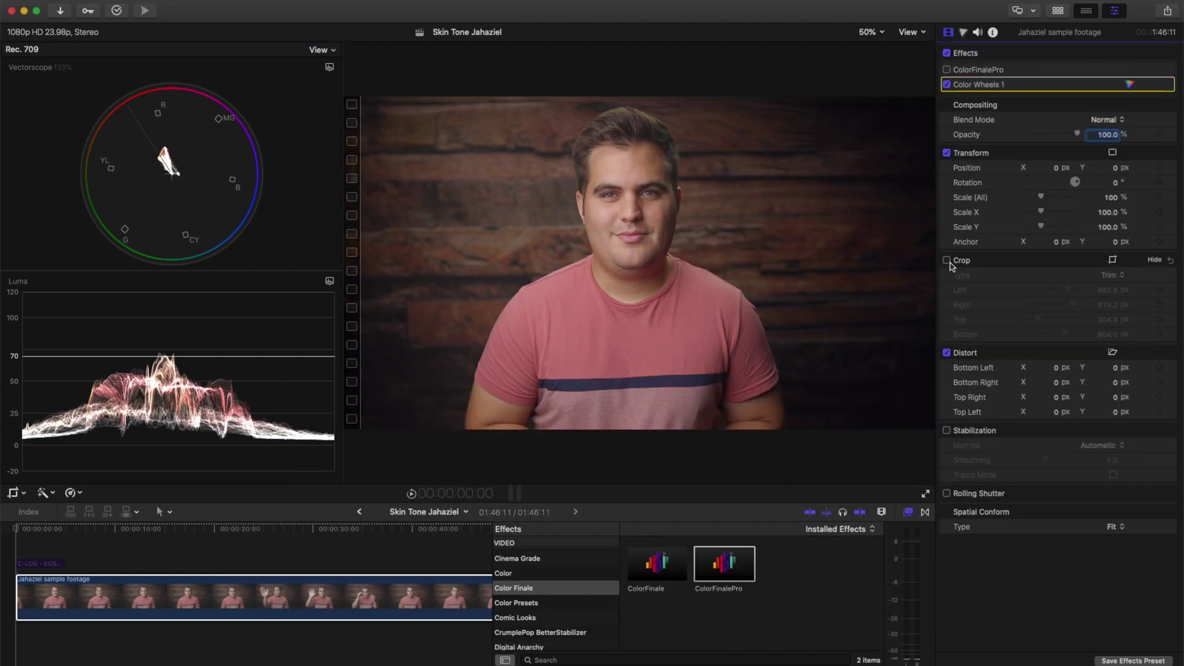
Re-enable the crop, nudge the Color Wheels 1 Highlights balance, and move the skin-sample crop down and left
{"action": "left_click", "coordinate": [947, 261]}
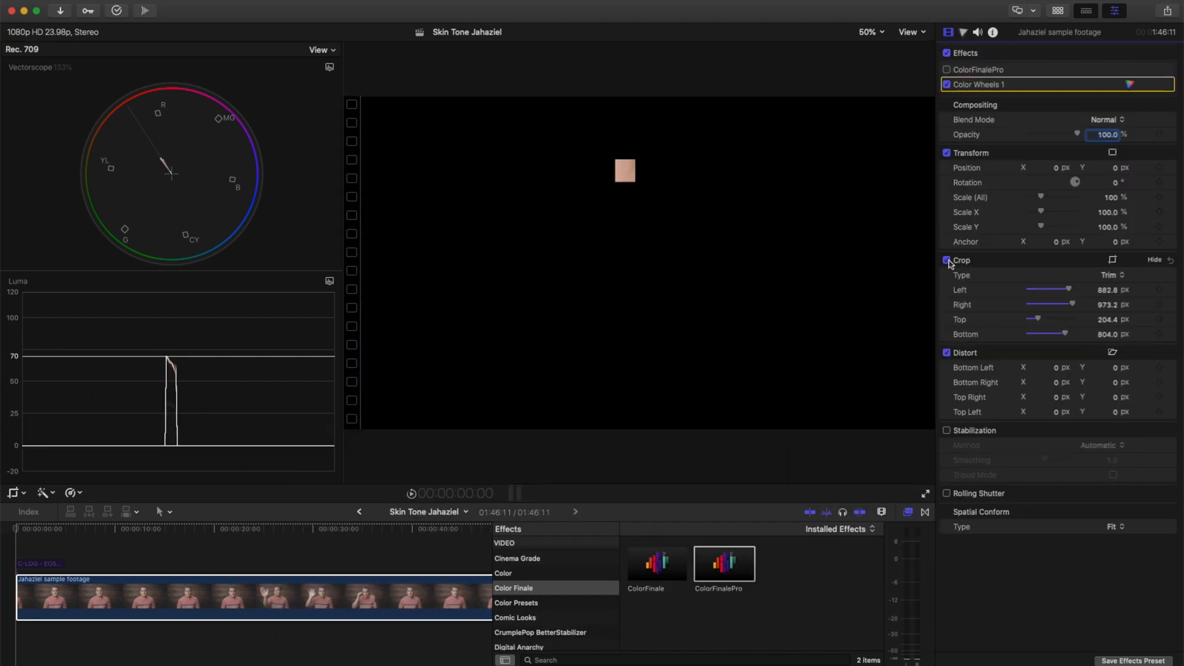
{"action": "left_click", "coordinate": [1112, 260]}
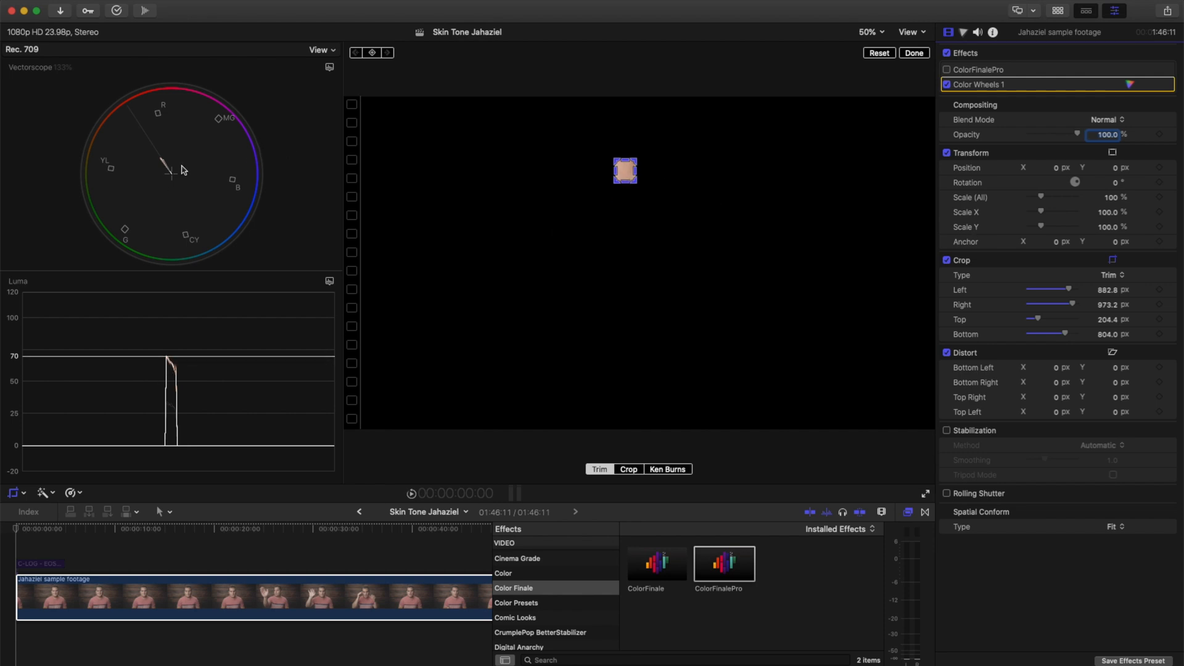
{"action": "left_click", "coordinate": [1131, 85]}
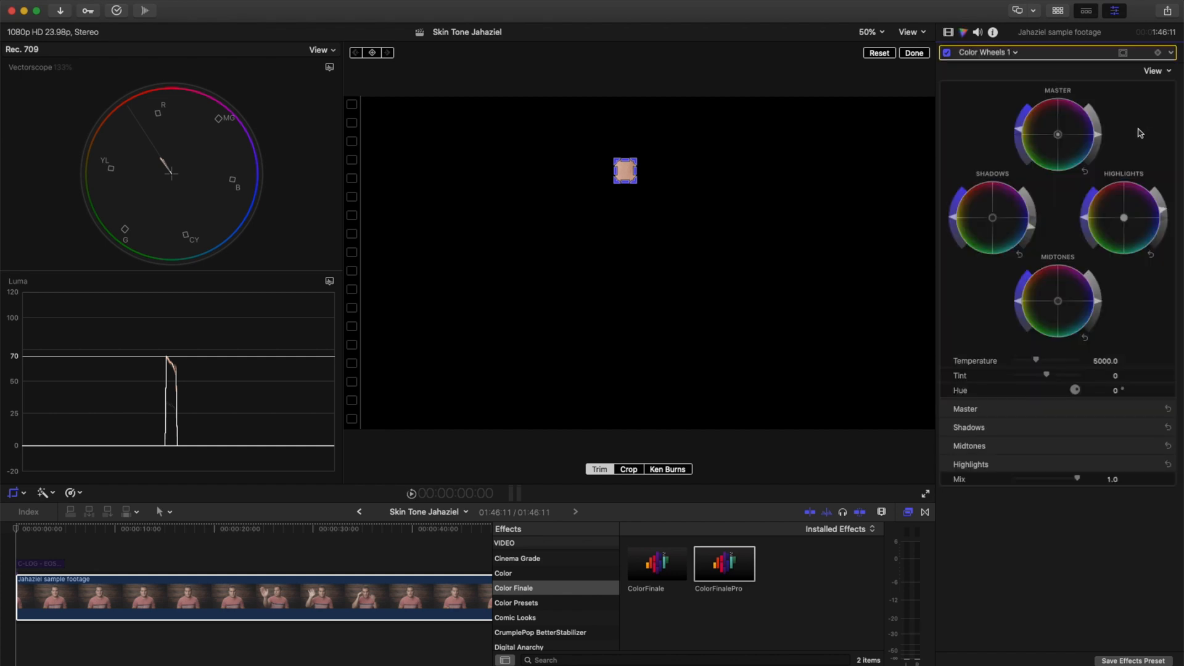
{"action": "left_click_drag", "start_coordinate": [1125, 222], "coordinate": [1128, 218]}
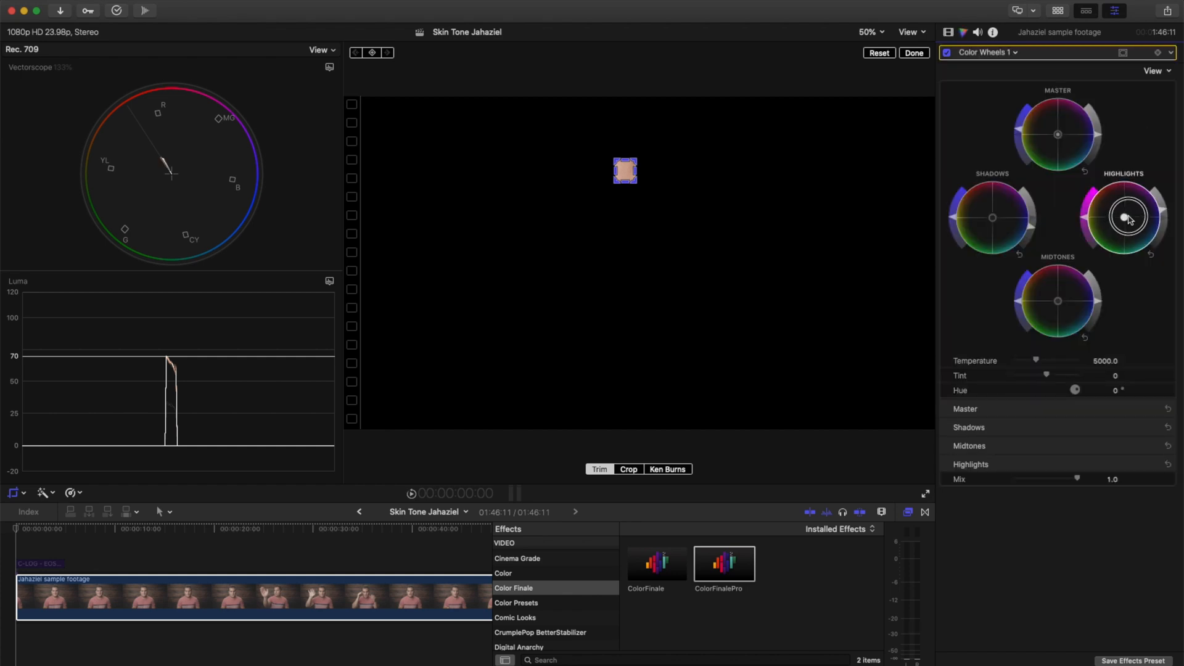
{"action": "mouse_move", "coordinate": [625, 172]}
{"action": "left_mouse_down"}
{"action": "mouse_move", "coordinate": [585, 220]}
{"action": "mouse_move", "coordinate": [597, 216]}
{"action": "left_mouse_up"}
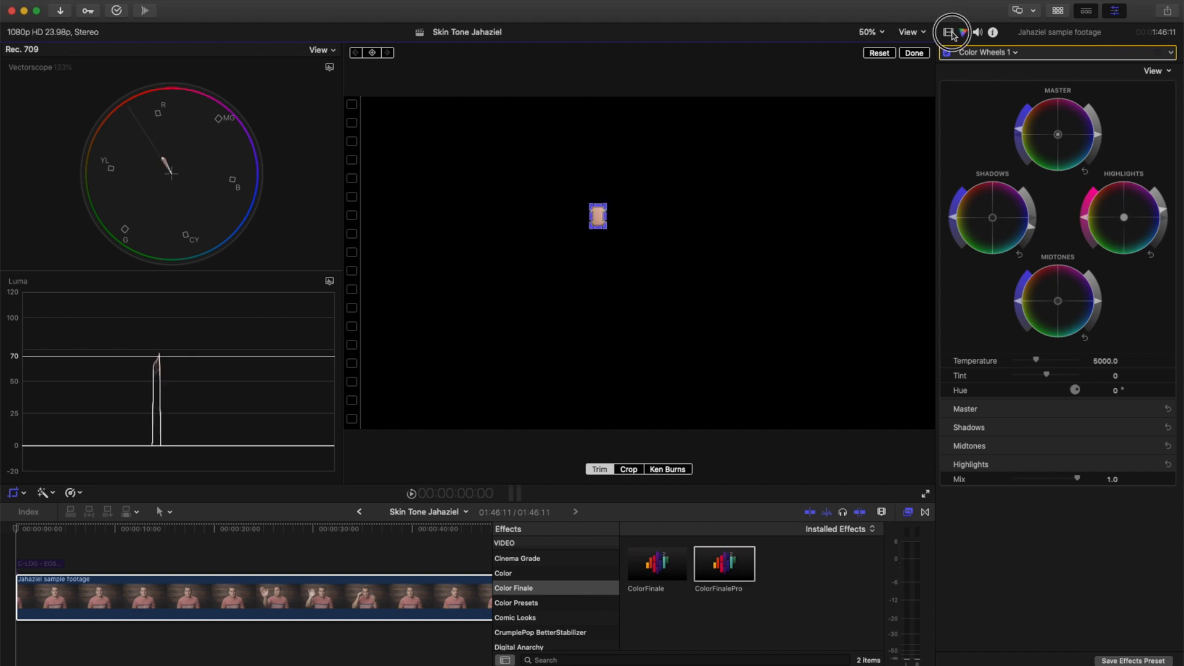
Turn the crop off in the Video inspector so the full frame shows
{"action": "left_click", "coordinate": [949, 33]}
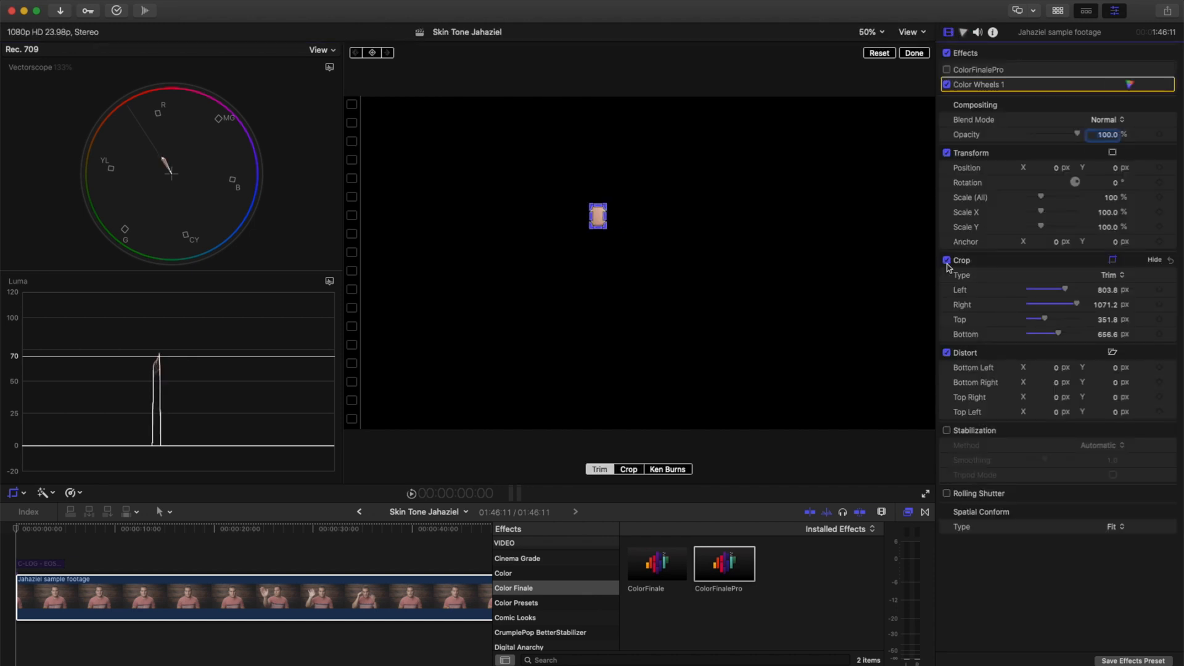
{"action": "left_click", "coordinate": [947, 260]}
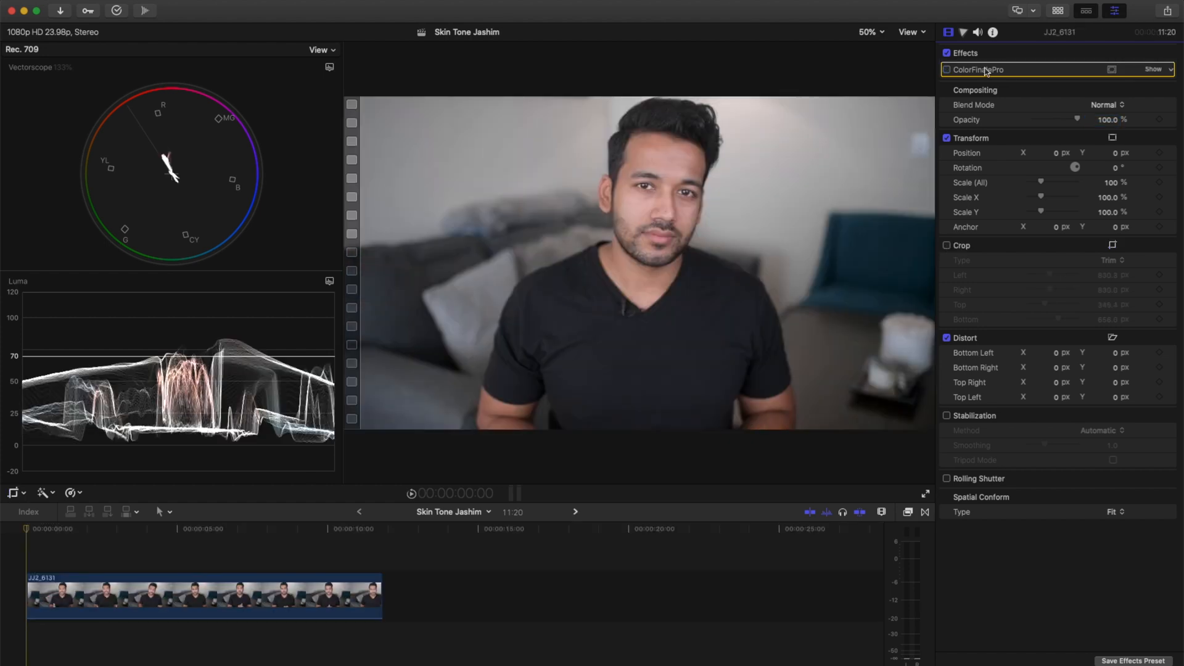
Remove the old ColorFinalePro effect and apply a fresh one from the Color Finale effects onto the Jashim clip
{"action": "key", "text": "Delete"}
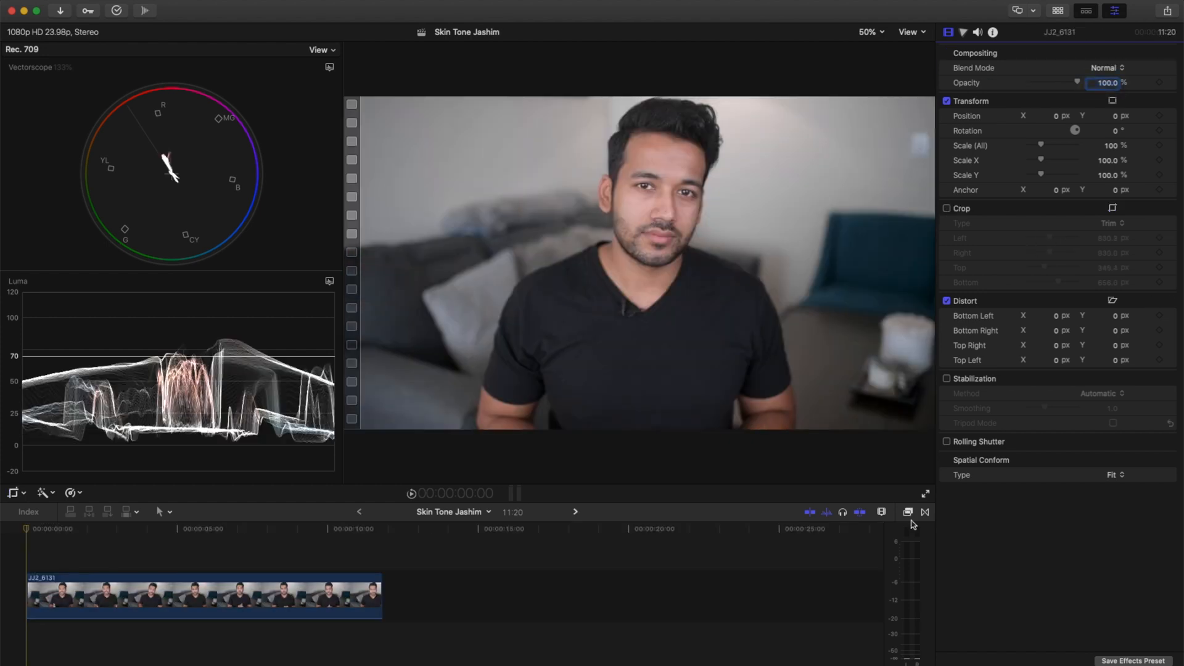
{"action": "left_click", "coordinate": [909, 513]}
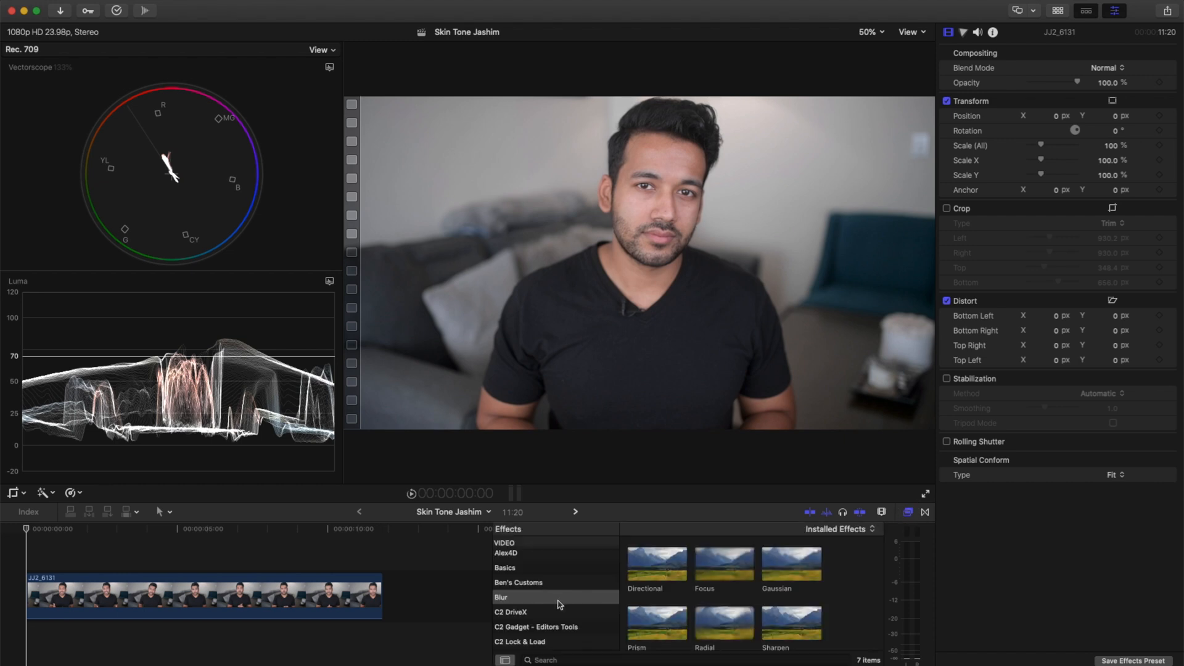
{"action": "scroll", "coordinate": [557, 604], "scroll_direction": "down", "scroll_amount": 5}
{"action": "scroll", "coordinate": [536, 611], "scroll_direction": "down", "scroll_amount": 3}
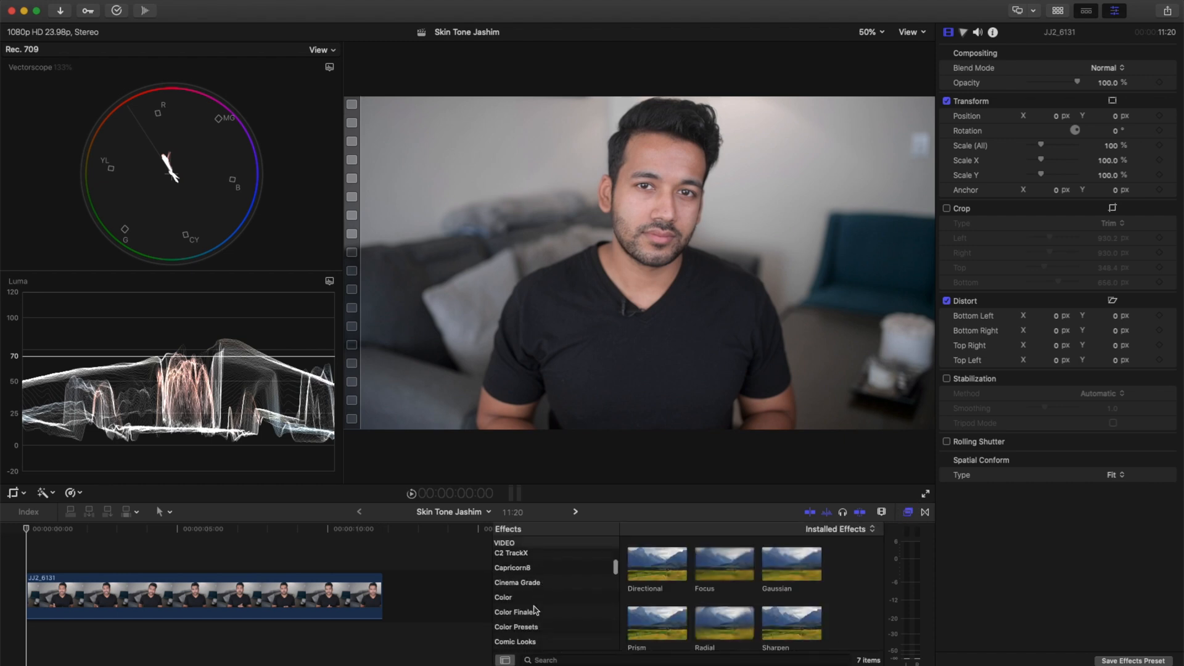
{"action": "left_click", "coordinate": [514, 613]}
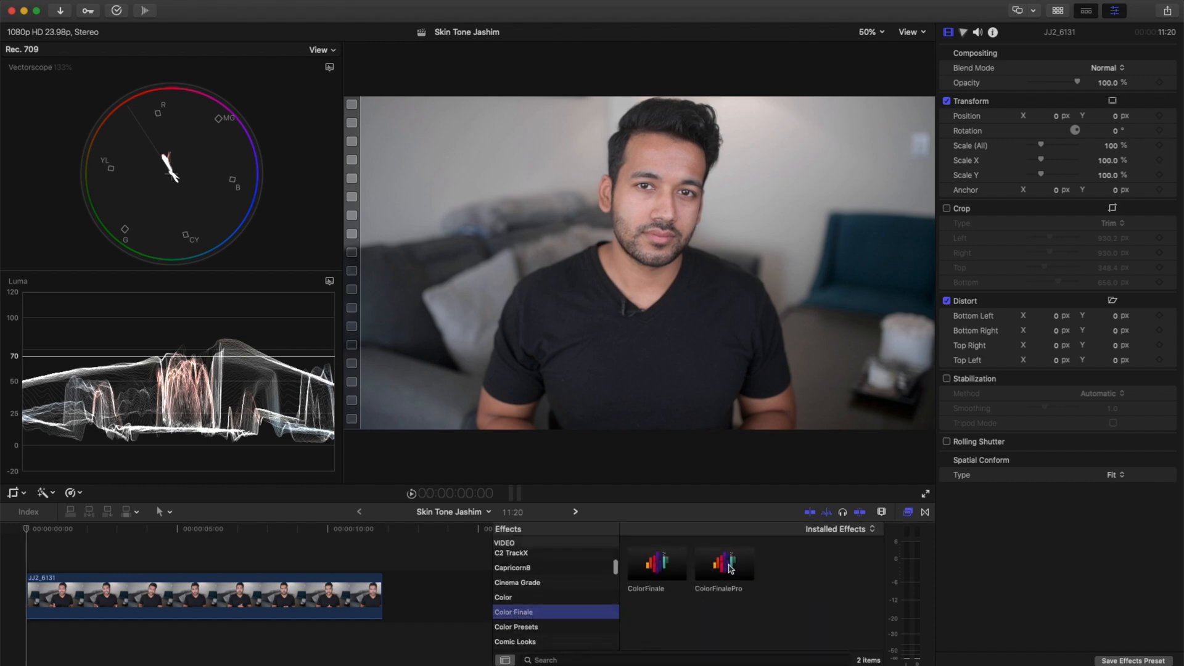
{"action": "left_click_drag", "start_coordinate": [730, 565], "coordinate": [163, 597]}
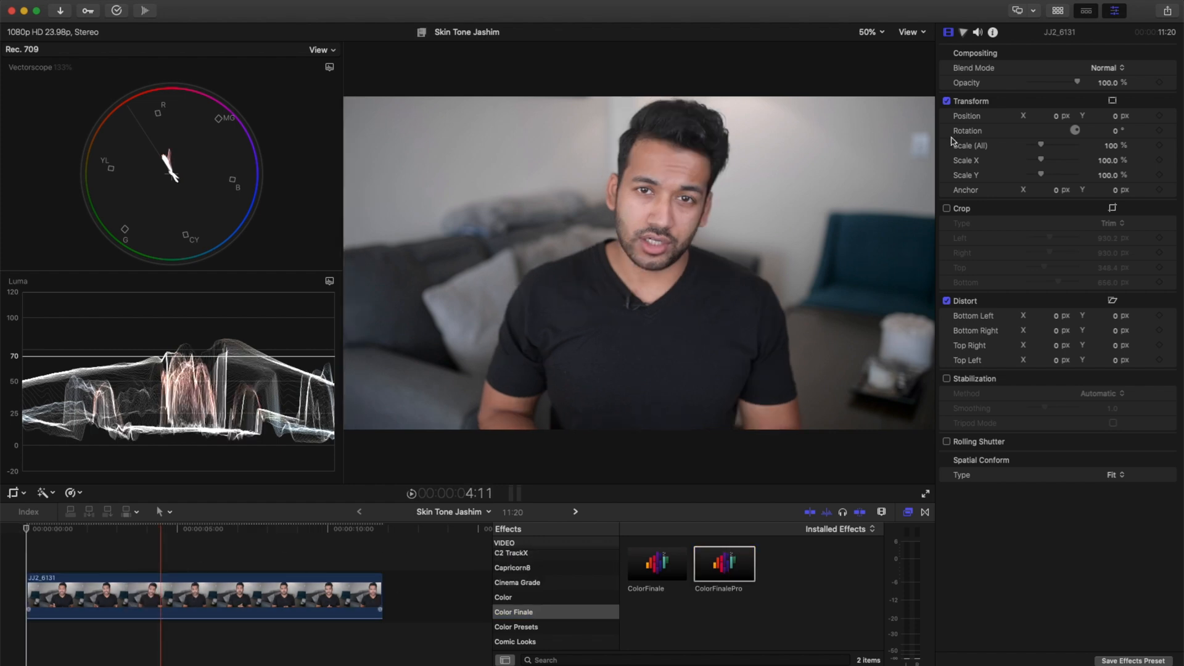
Show the Color Finale Pro controls, expand colour management and set Color Profile to Assume Video
{"action": "left_click", "coordinate": [1155, 72]}
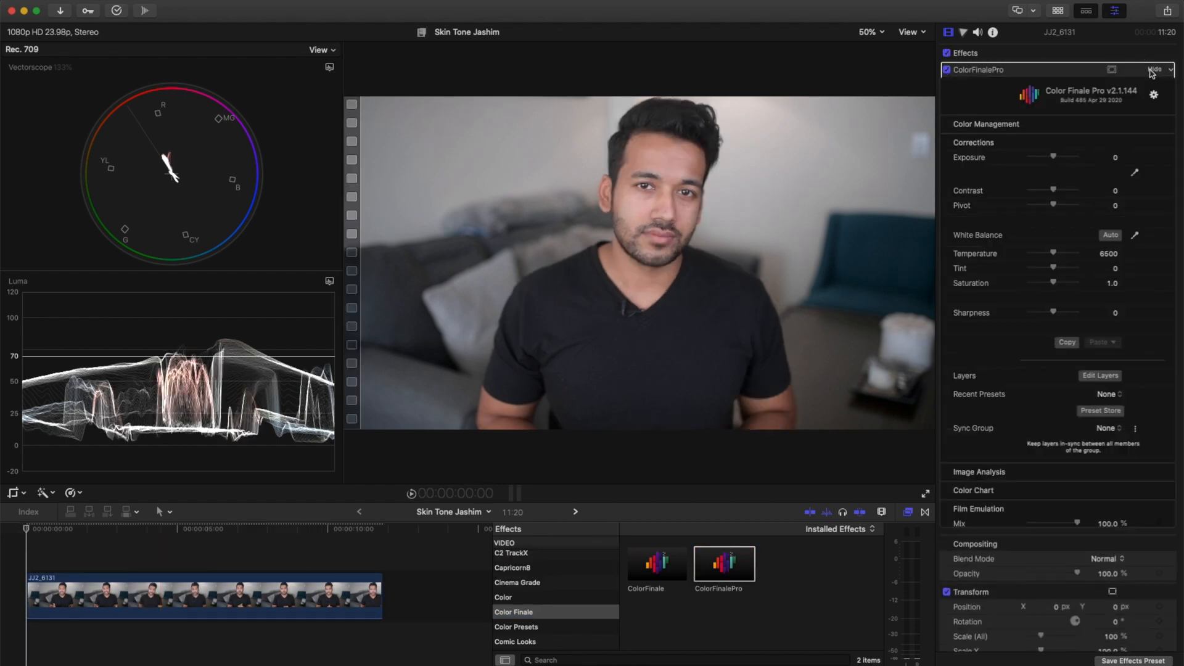
{"action": "left_click", "coordinate": [1152, 124]}
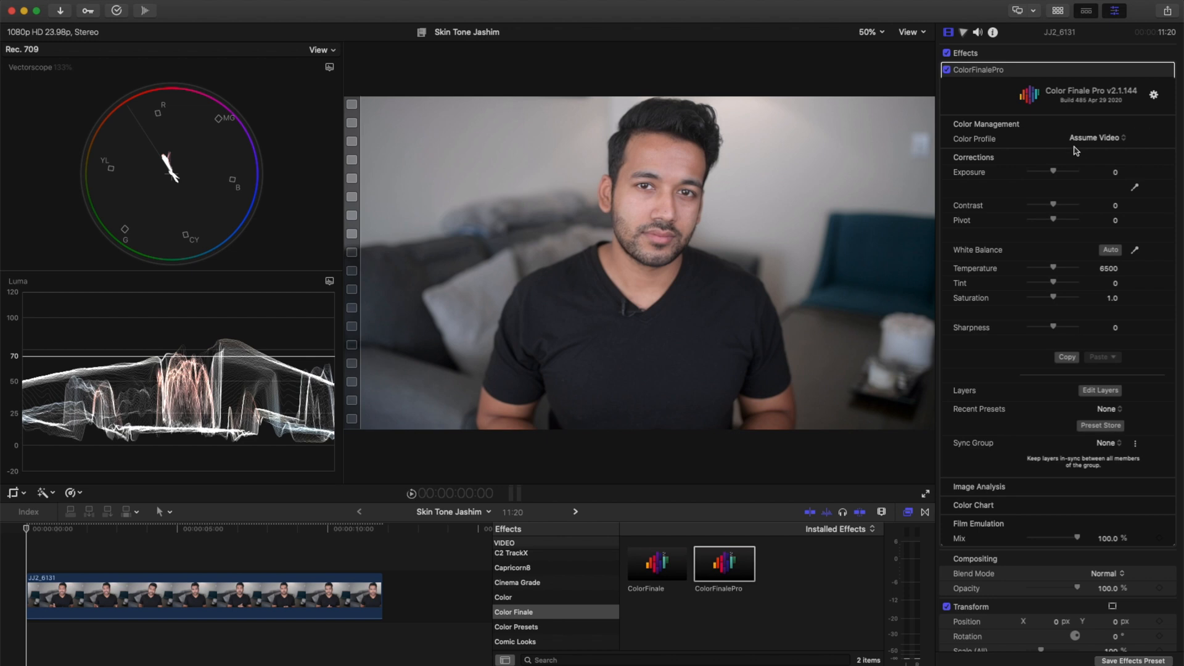
{"action": "left_click", "coordinate": [1097, 138]}
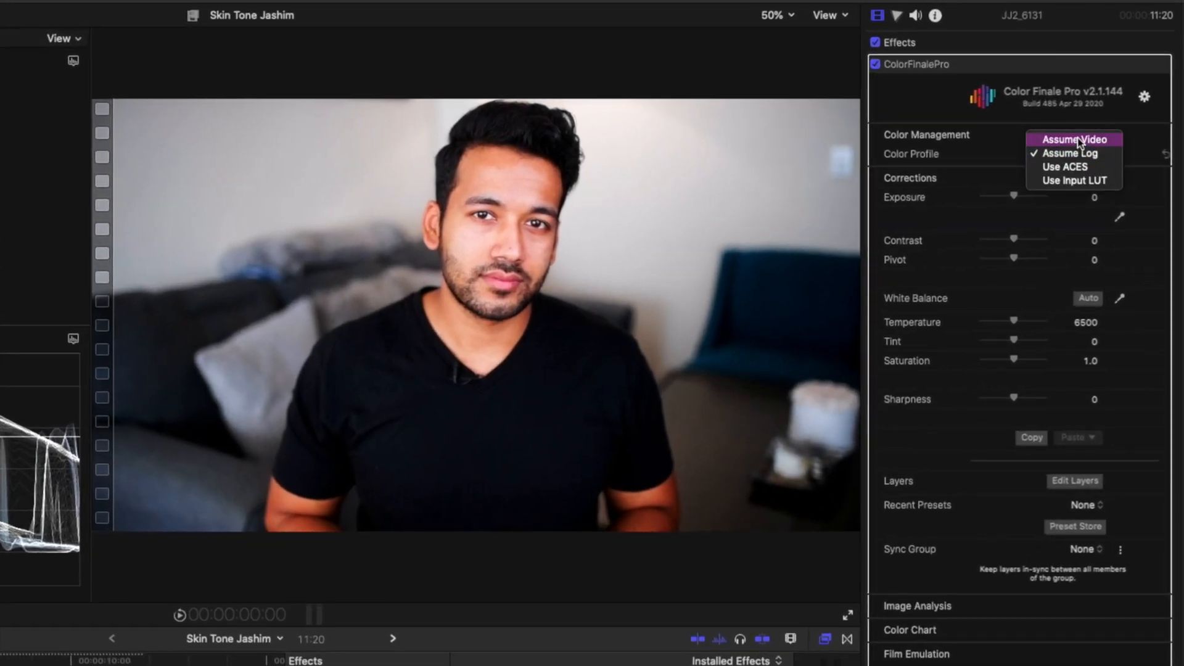
{"action": "left_click", "coordinate": [1078, 138]}
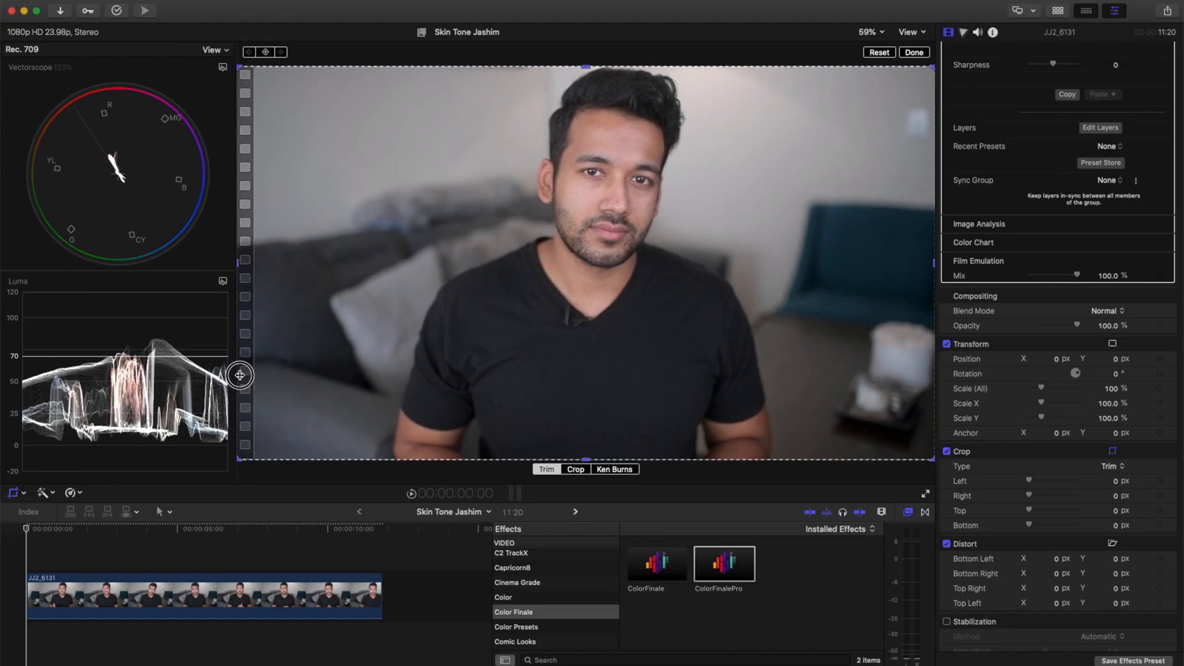
Shrink the crop from both corners to a tiny facial skin patch, then bring up Color Finale's layers window
{"action": "left_click_drag", "start_coordinate": [240, 375], "coordinate": [248, 407]}
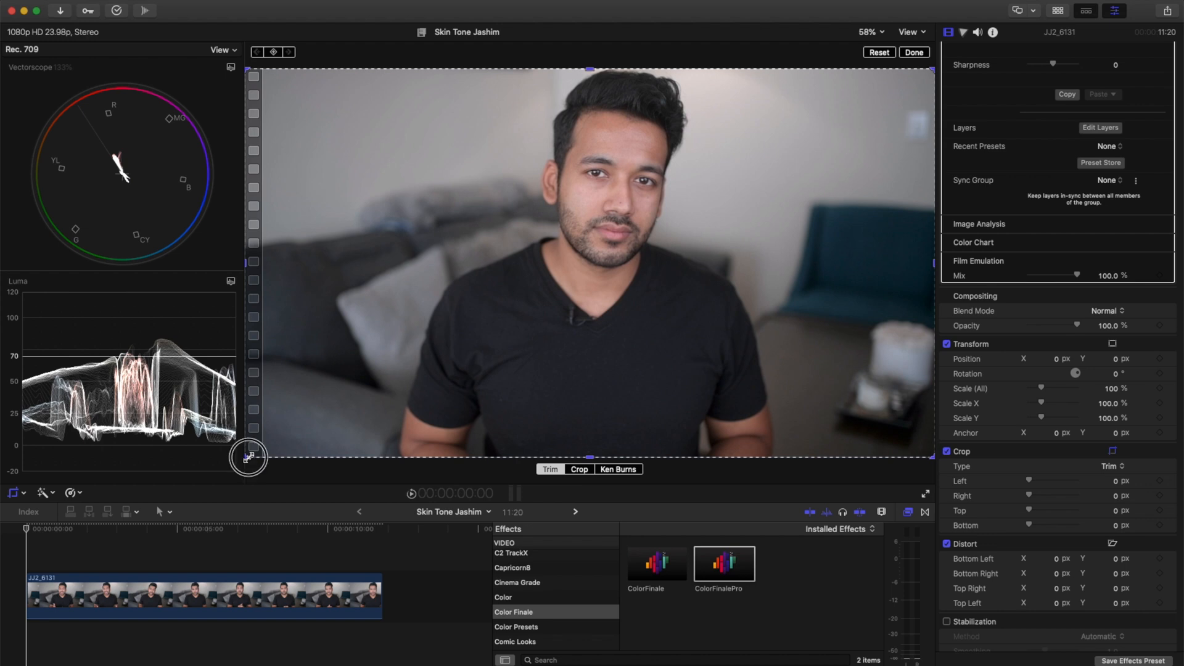
{"action": "mouse_move", "coordinate": [248, 455]}
{"action": "left_mouse_down"}
{"action": "mouse_move", "coordinate": [584, 199]}
{"action": "mouse_move", "coordinate": [573, 217]}
{"action": "left_mouse_up"}
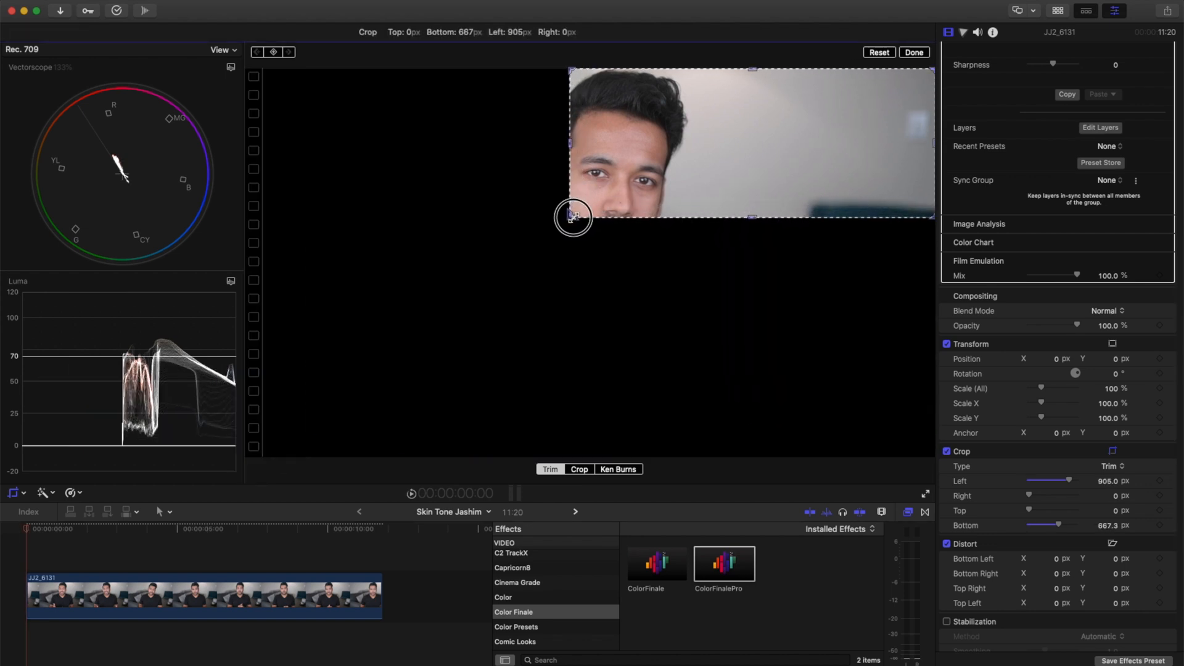
{"action": "left_click_drag", "start_coordinate": [932, 72], "coordinate": [596, 187]}
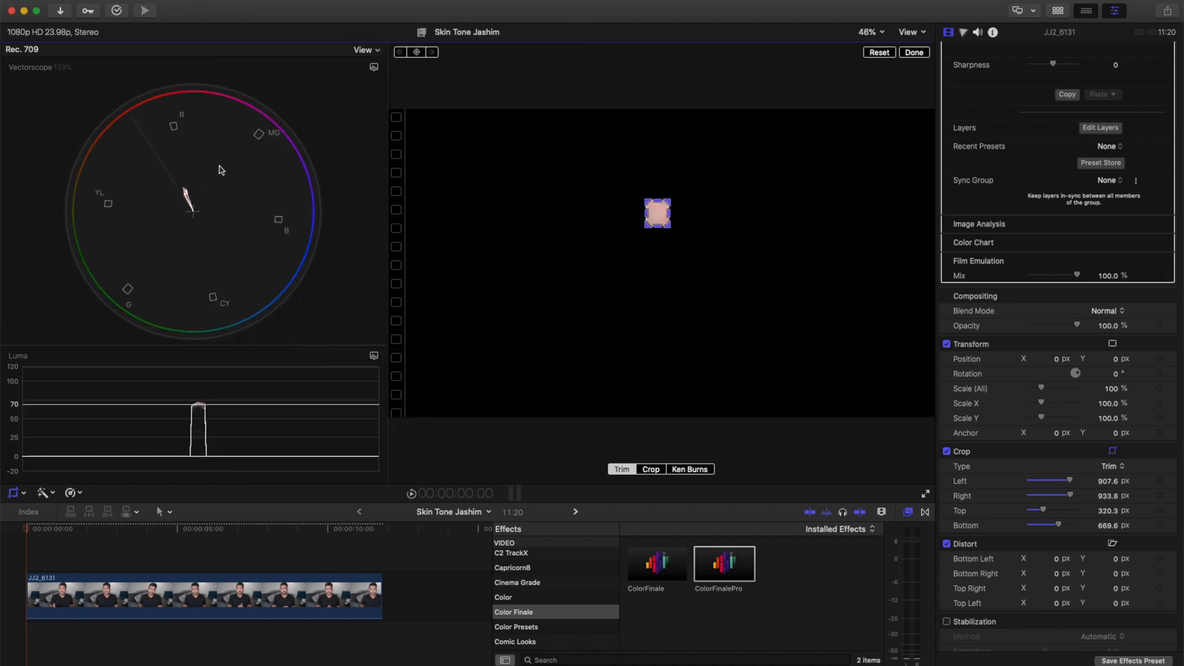
{"action": "left_click", "coordinate": [1101, 127]}
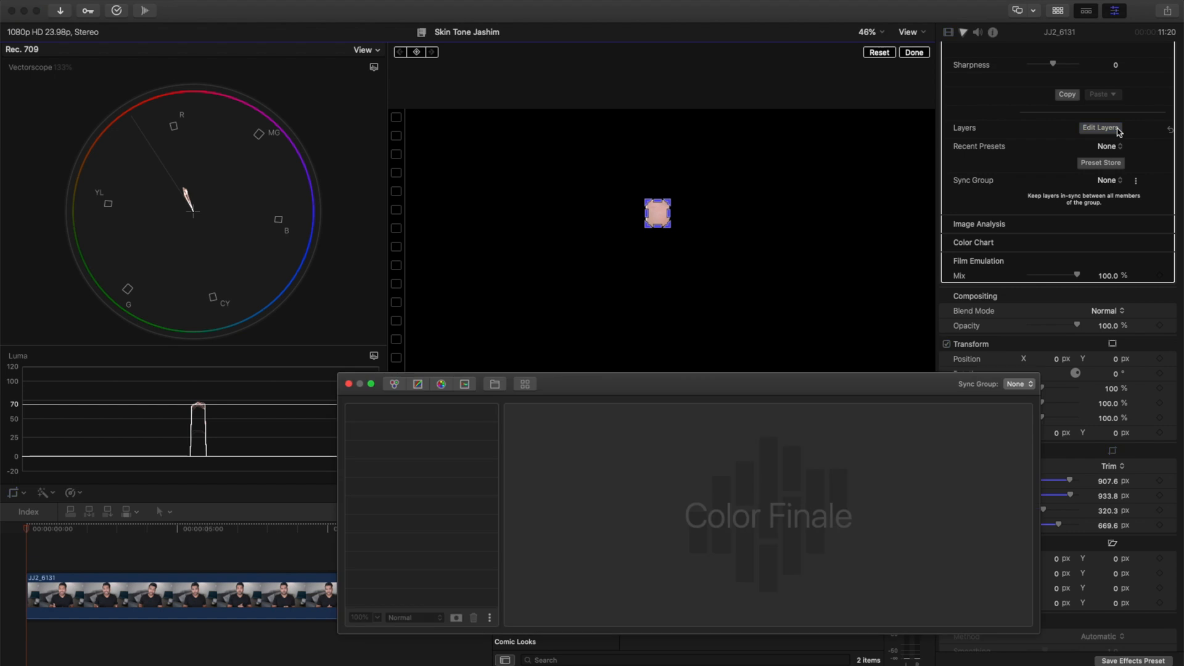
Add a Color Wheels layer and nudge its Gain toward the skin-tone line, about Green 0.02 and Blue -0.02
{"action": "left_click", "coordinate": [395, 386]}
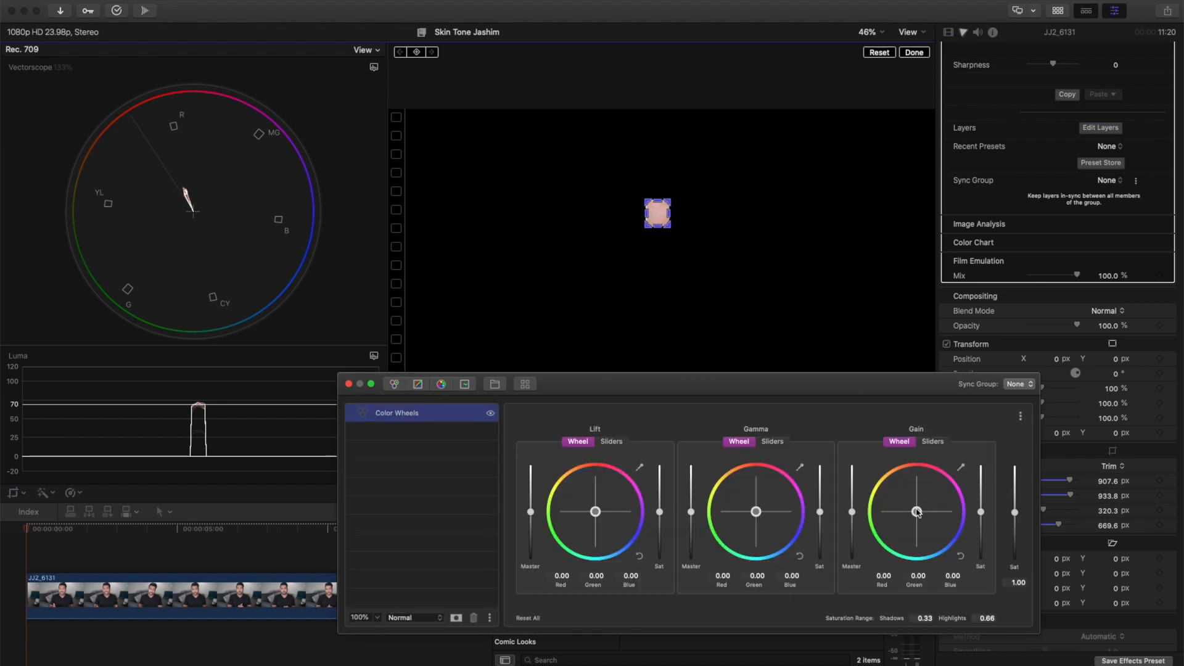
{"action": "left_click_drag", "start_coordinate": [916, 511], "coordinate": [904, 512]}
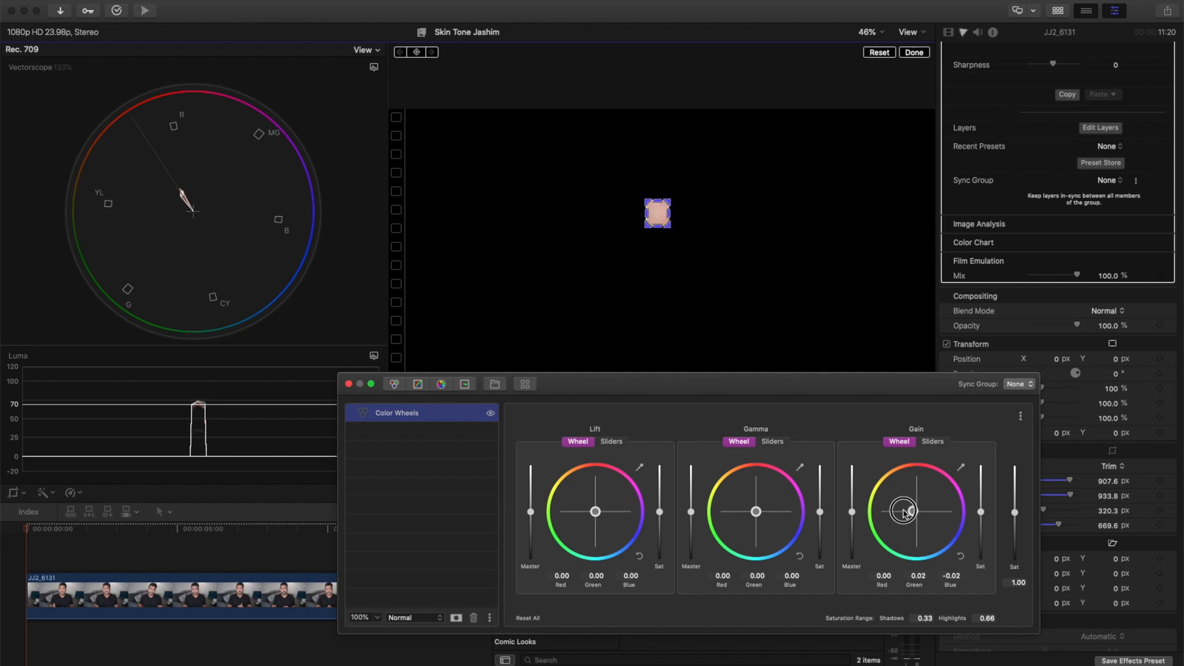
{"action": "left_click_drag", "start_coordinate": [904, 513], "coordinate": [909, 512]}
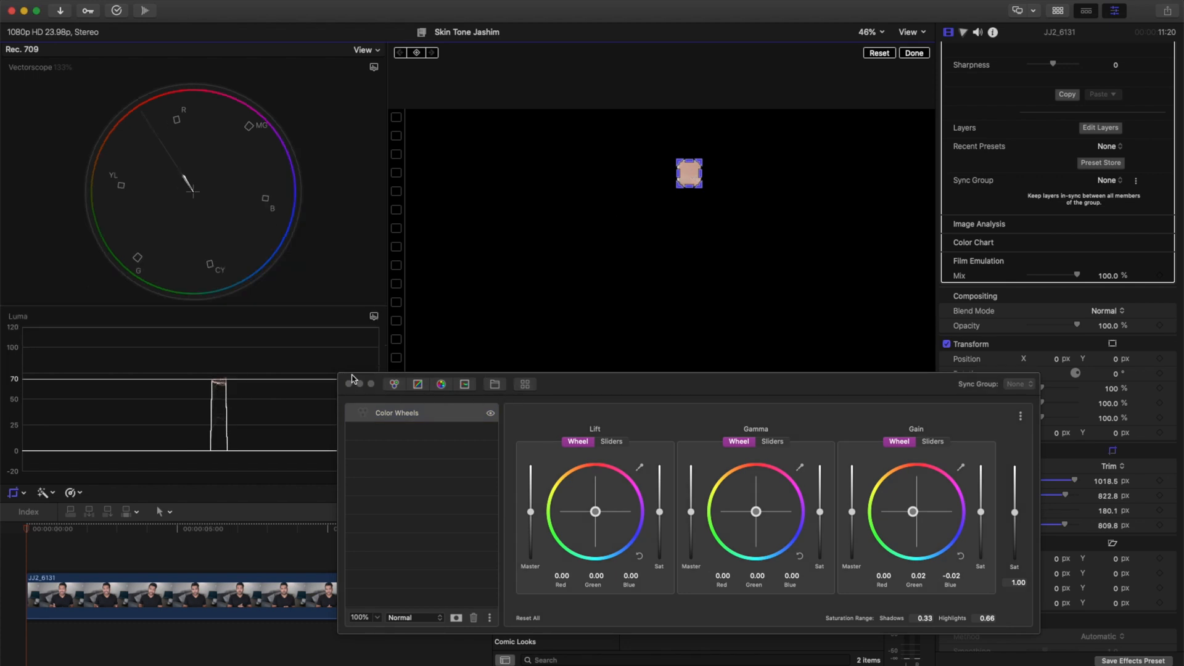
Move the grading window aside and turn off the crop so the whole talking-head frame shows
{"action": "left_click_drag", "start_coordinate": [615, 379], "coordinate": [384, 393]}
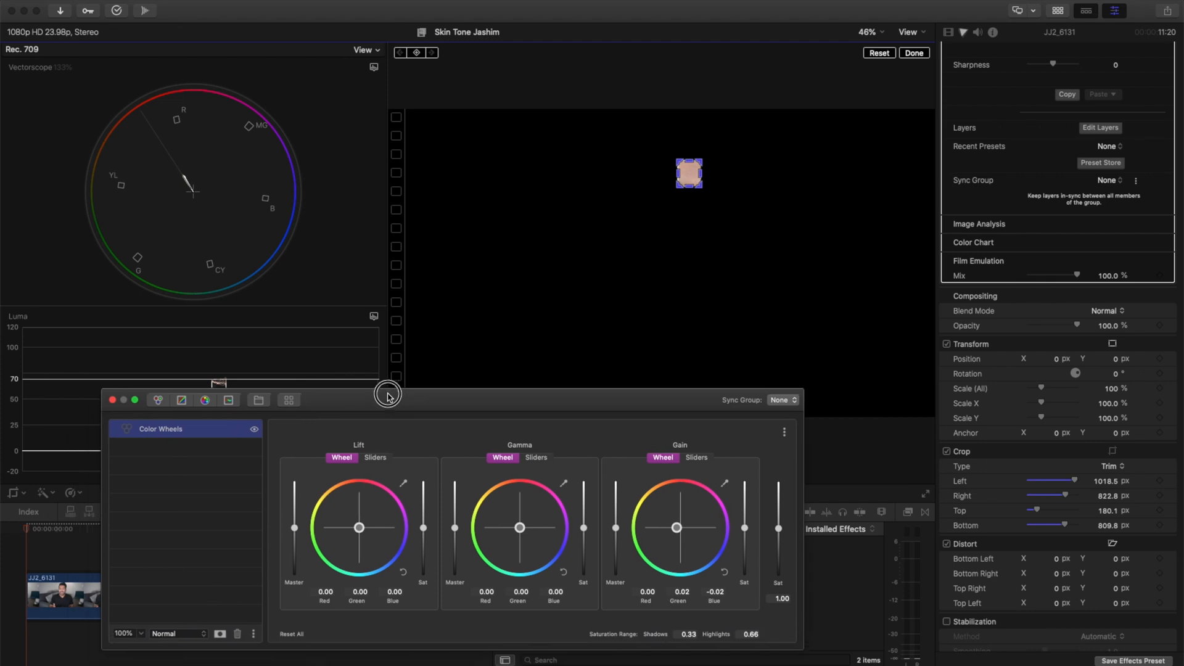
{"action": "left_click", "coordinate": [947, 452]}
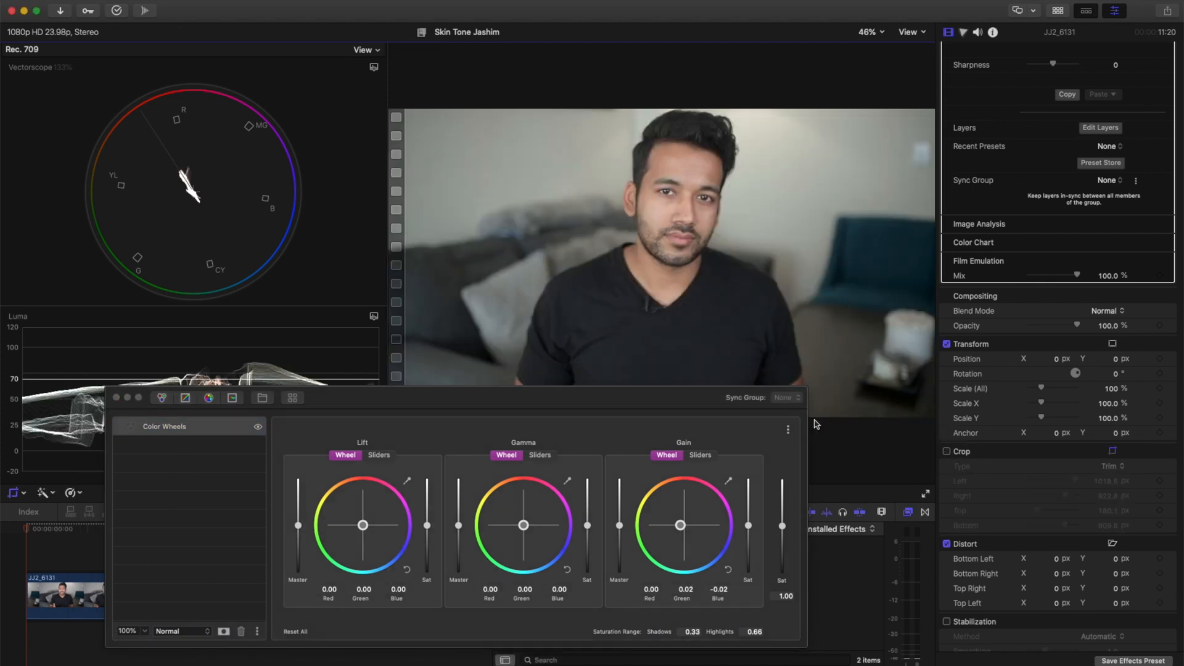
{"action": "left_click_drag", "start_coordinate": [669, 399], "coordinate": [1008, 388]}
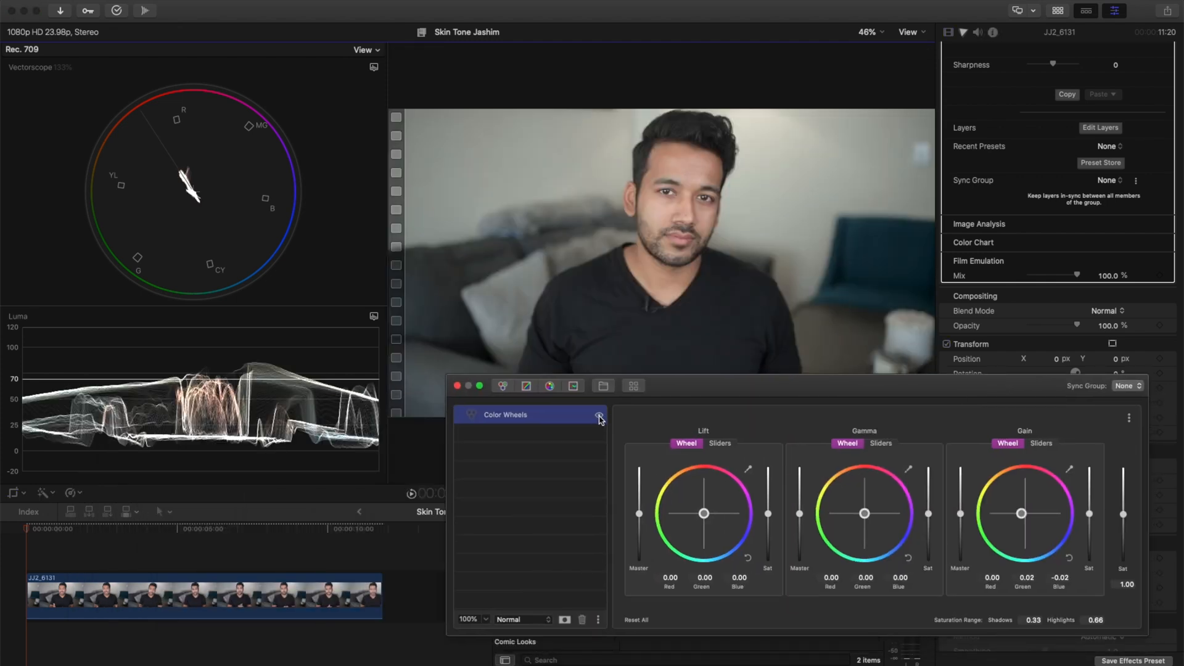
Toggle the Color Wheels layer's eye icon repeatedly to compare the grade before and after
{"action": "left_click", "coordinate": [599, 418]}
{"action": "left_click", "coordinate": [600, 419]}
{"action": "left_click", "coordinate": [599, 419]}
{"action": "left_click", "coordinate": [600, 418]}
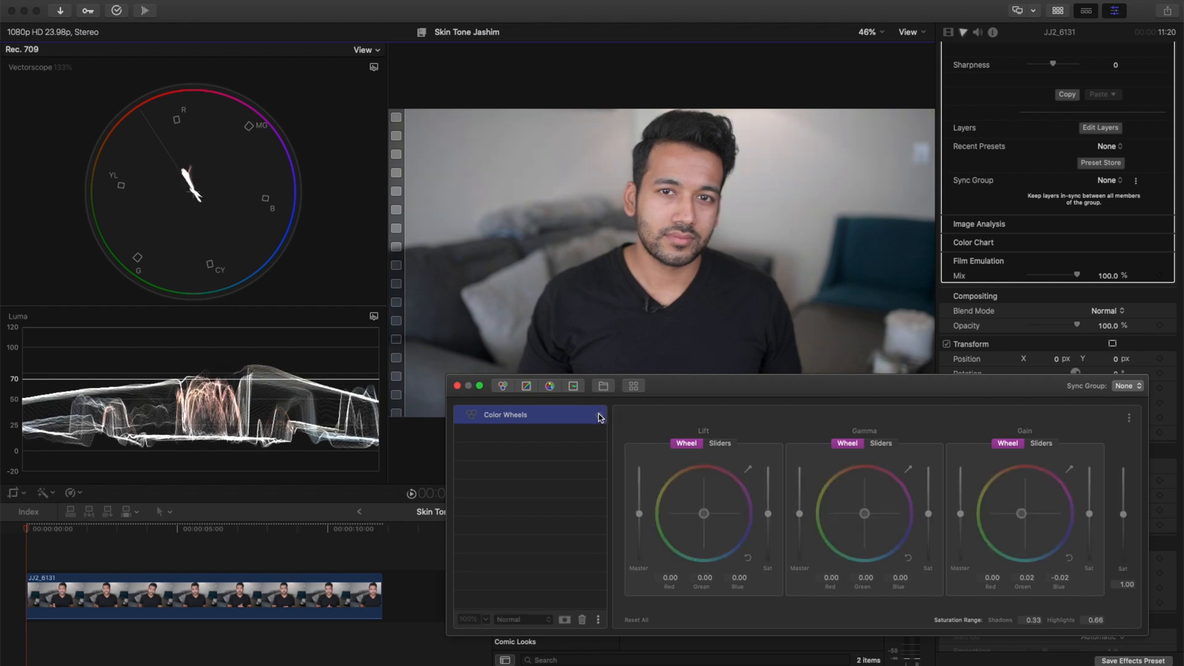
{"action": "left_click", "coordinate": [600, 418]}
{"action": "left_click", "coordinate": [600, 417]}
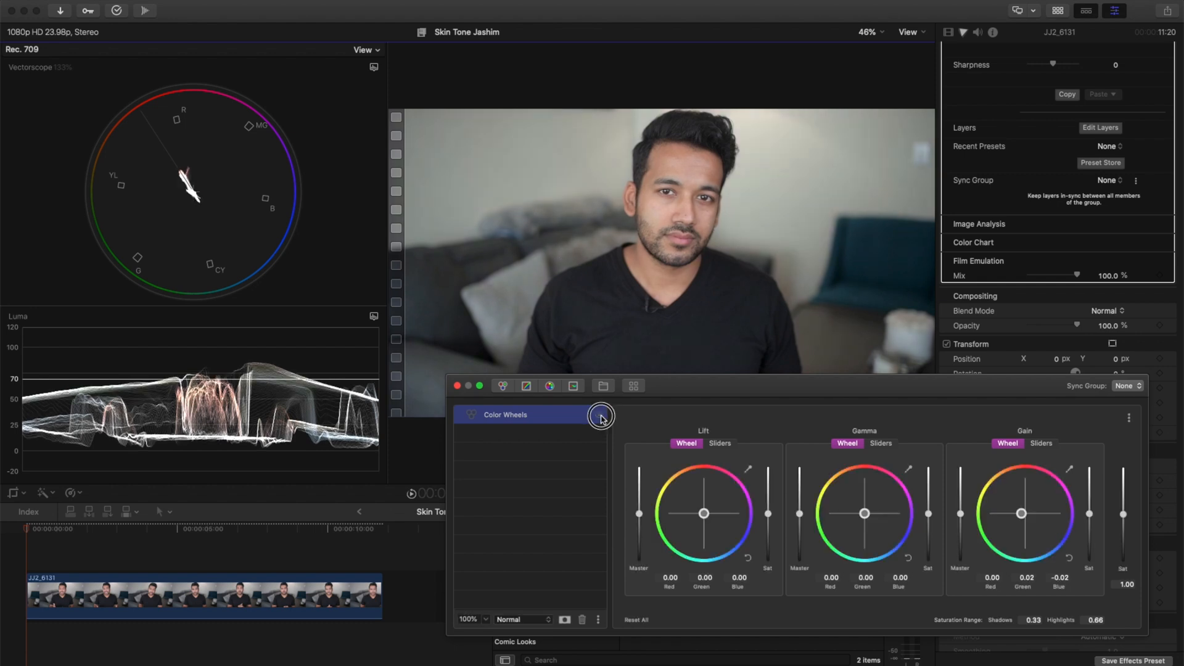
{"action": "left_click", "coordinate": [600, 417]}
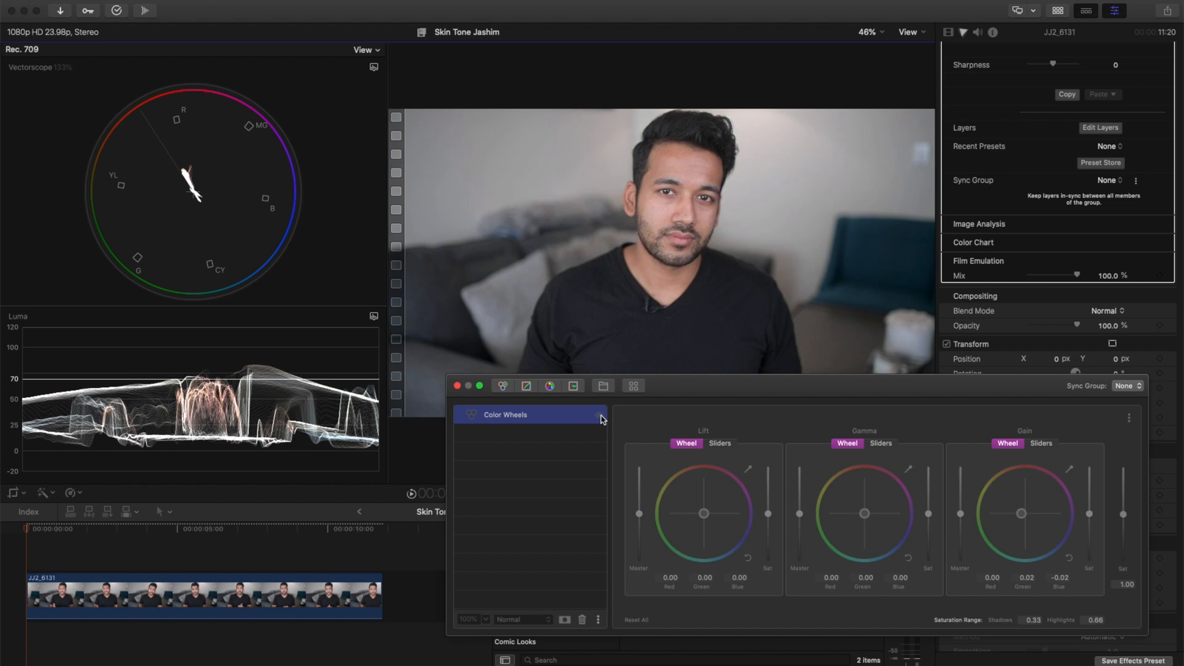
{"action": "left_click", "coordinate": [600, 417]}
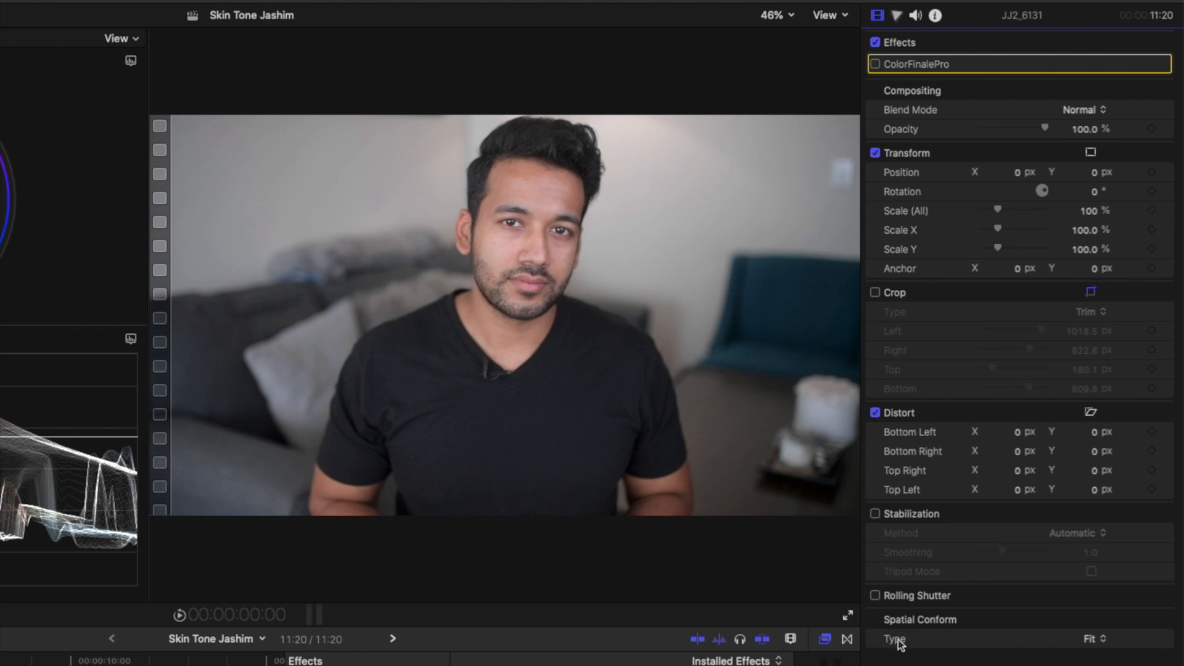
Add a built-in Color Wheels correction from the Color inspector's Add Correction list
{"action": "left_click", "coordinate": [895, 16]}
{"action": "left_click", "coordinate": [929, 41]}
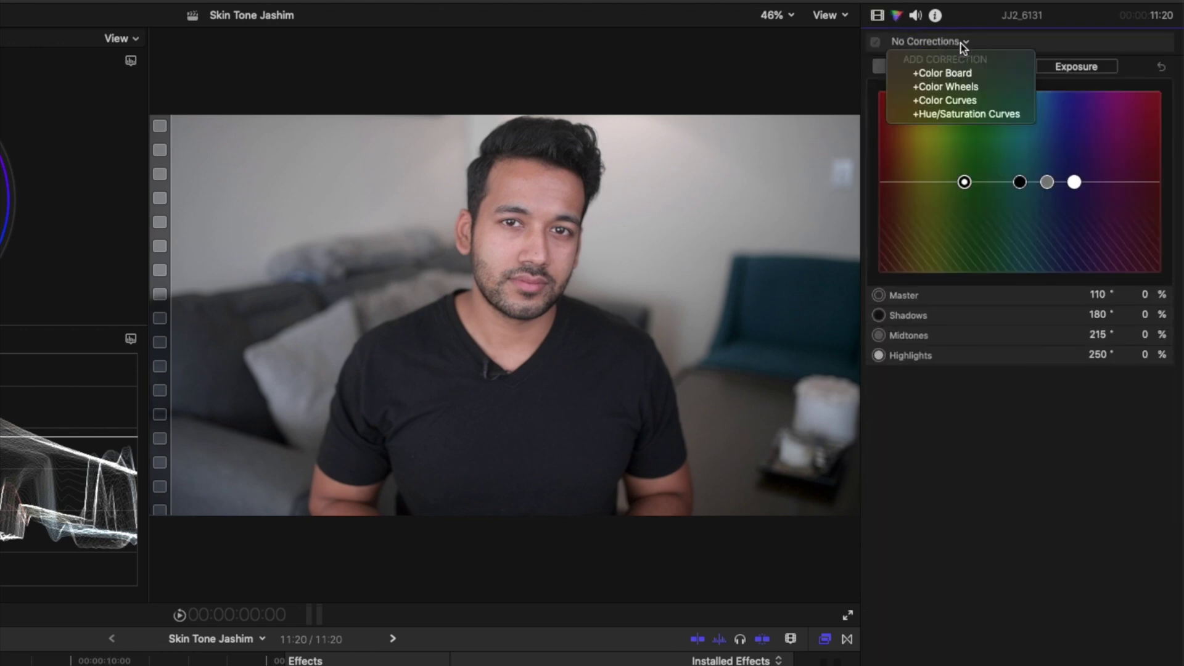
{"action": "left_click", "coordinate": [948, 86]}
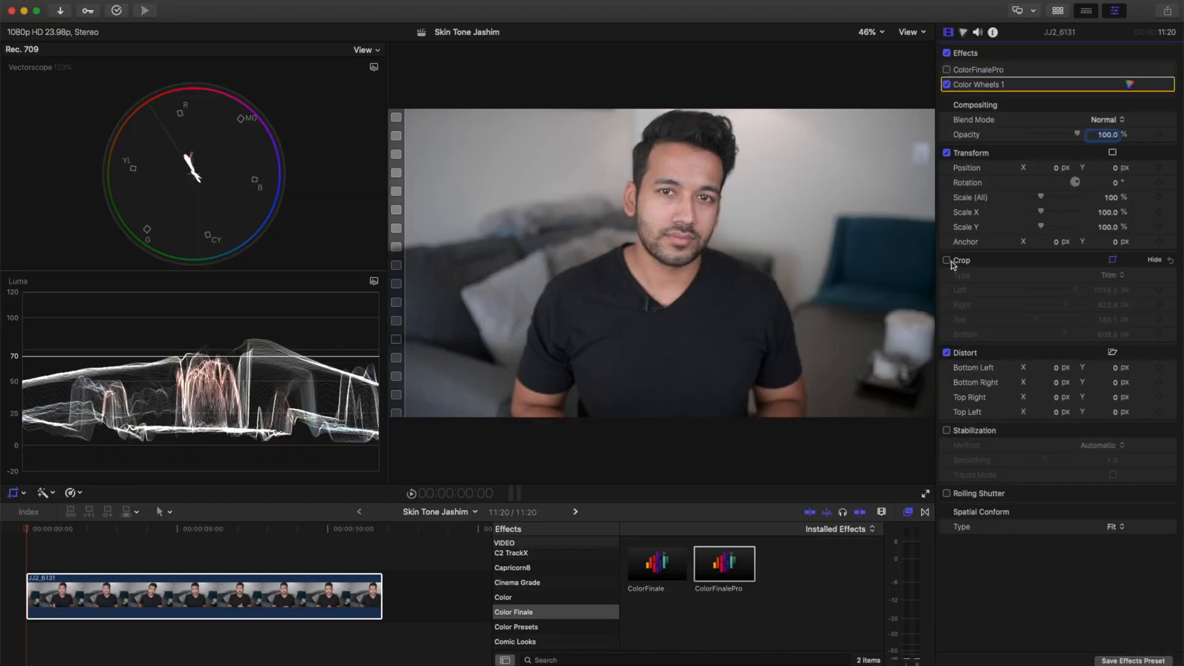
Crop to a cheek skin sample and shift the Color Wheels 1 Highlights balance against it
{"action": "left_click", "coordinate": [949, 261]}
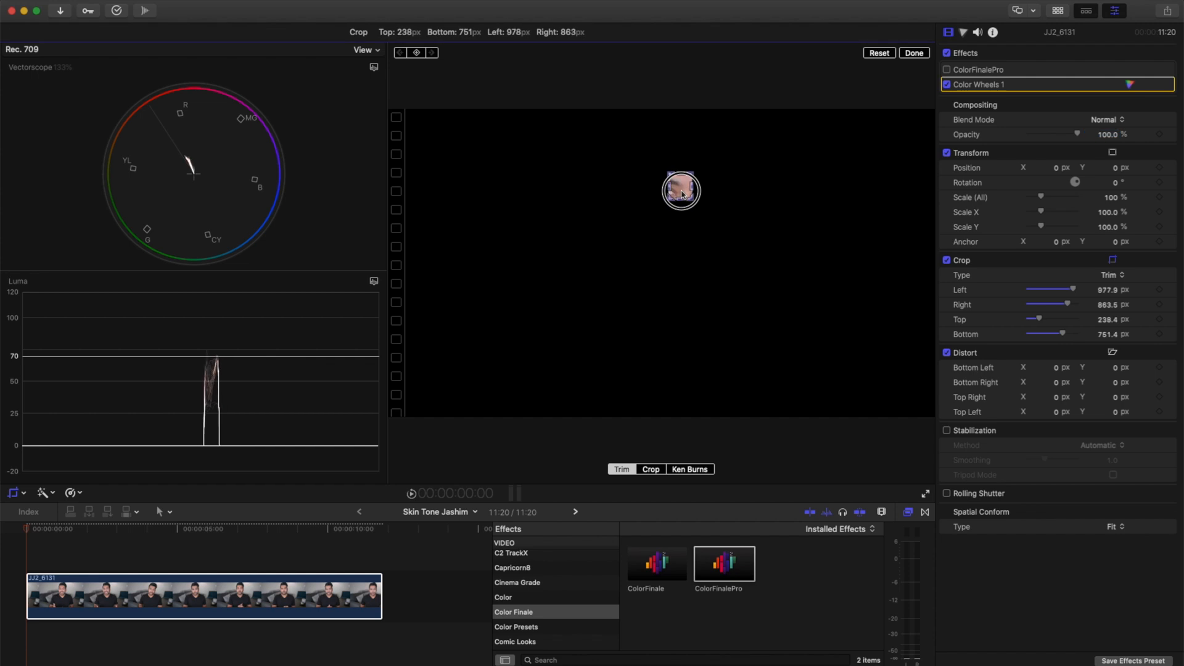
{"action": "left_click_drag", "start_coordinate": [696, 172], "coordinate": [658, 216]}
{"action": "left_click", "coordinate": [915, 53]}
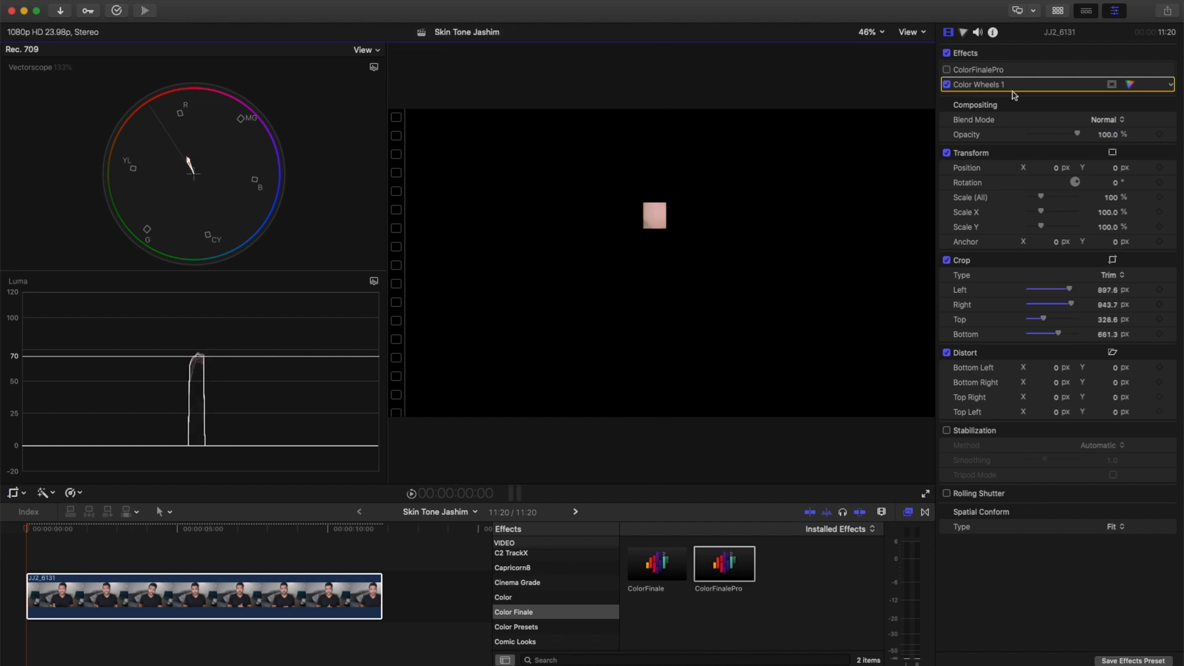
{"action": "left_click", "coordinate": [1130, 86]}
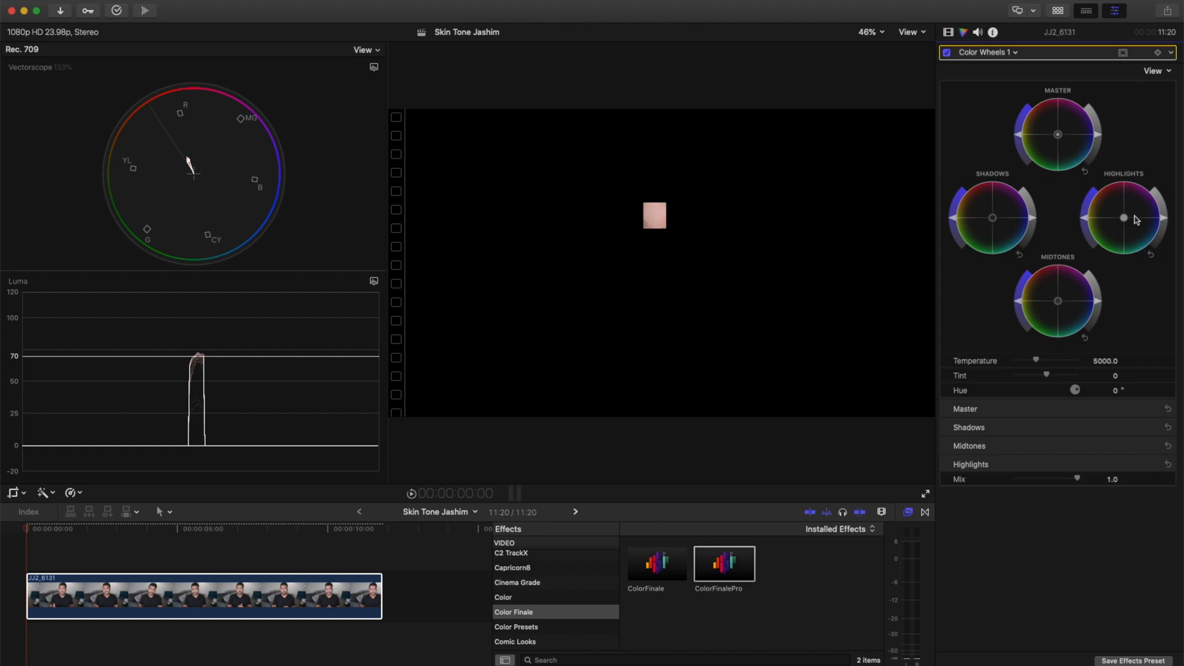
{"action": "left_click_drag", "start_coordinate": [1123, 221], "coordinate": [1123, 221]}
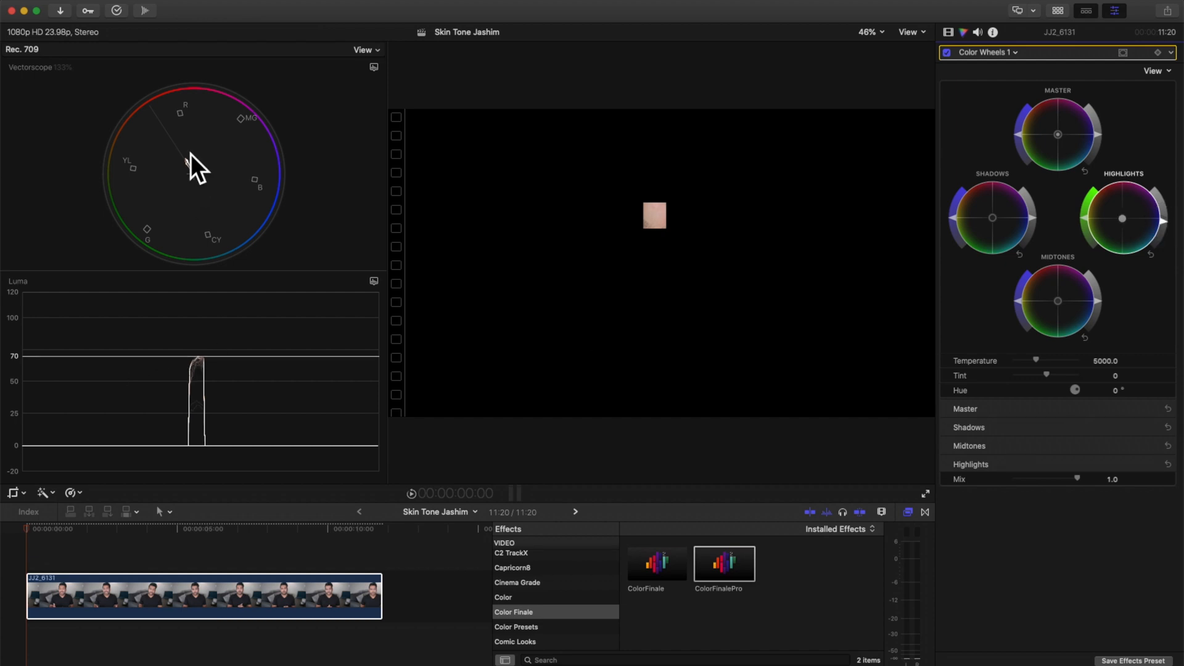
Turn the crop off to restore the full frame and toggle Color Wheels 1 to compare the grade
{"action": "left_click", "coordinate": [947, 32]}
{"action": "left_click", "coordinate": [946, 259]}
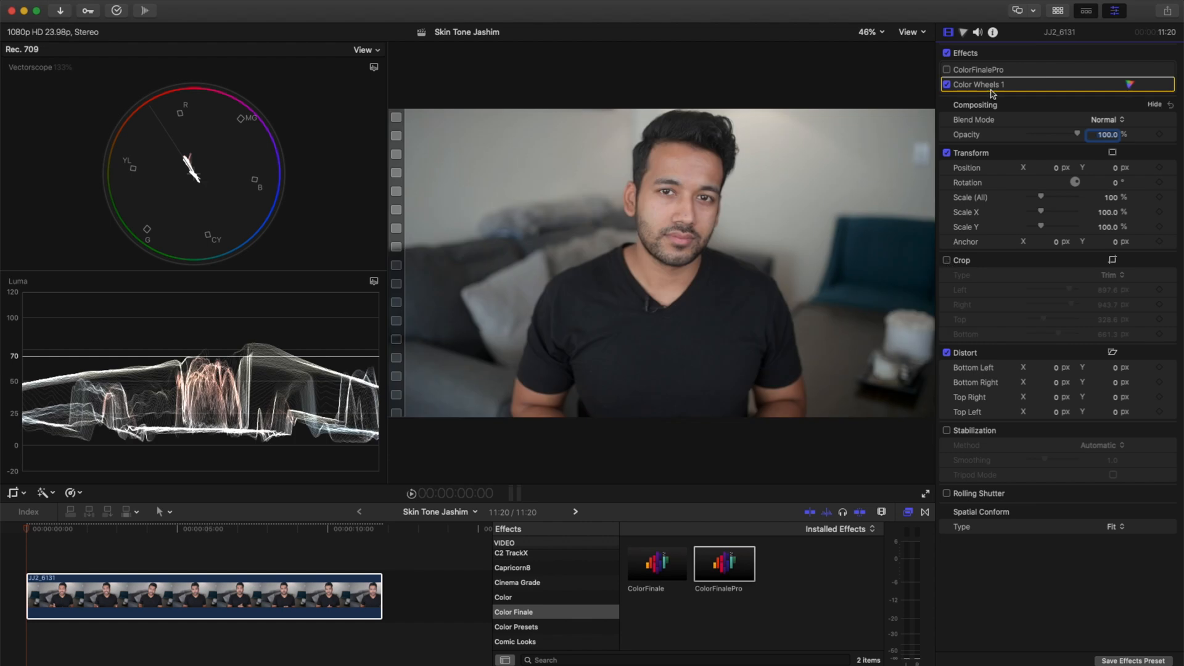
{"action": "left_click", "coordinate": [947, 84]}
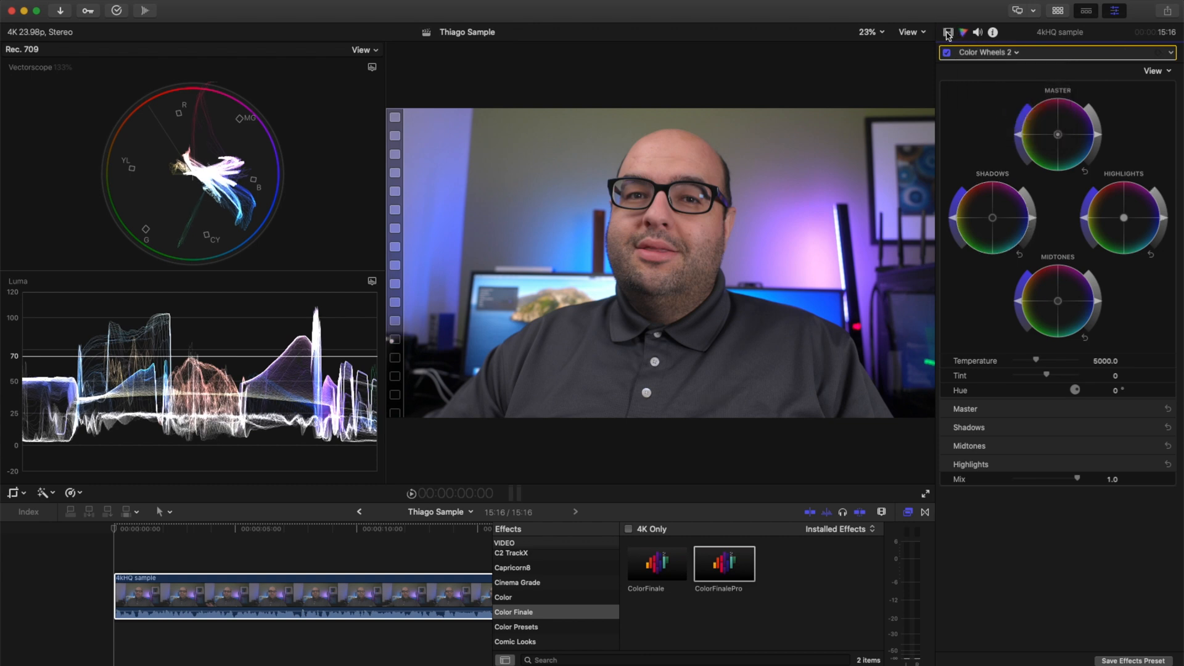
Start cropping the 4K Thiago clip from the Video inspector, pulling the Crop Left slider in toward the face
{"action": "left_click", "coordinate": [948, 33]}
{"action": "left_click", "coordinate": [1111, 261]}
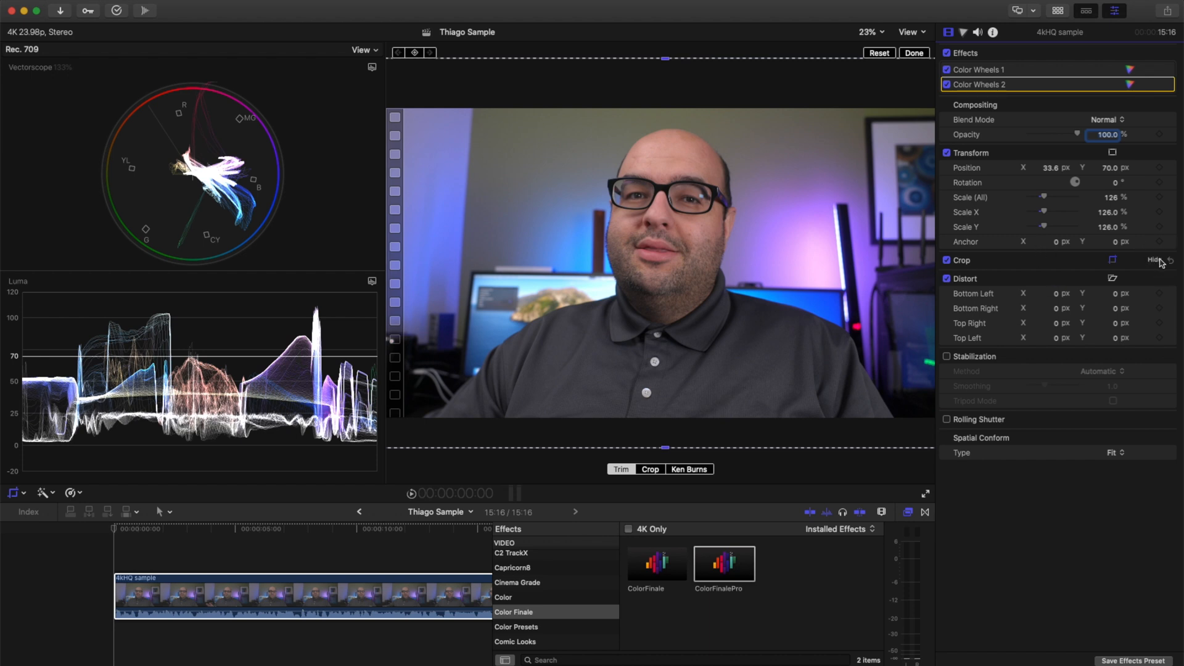
{"action": "left_click", "coordinate": [1156, 261]}
{"action": "mouse_move", "coordinate": [1027, 290]}
{"action": "left_mouse_down"}
{"action": "mouse_move", "coordinate": [1071, 291]}
{"action": "mouse_move", "coordinate": [1050, 320]}
{"action": "mouse_move", "coordinate": [1056, 335]}
{"action": "left_mouse_up"}
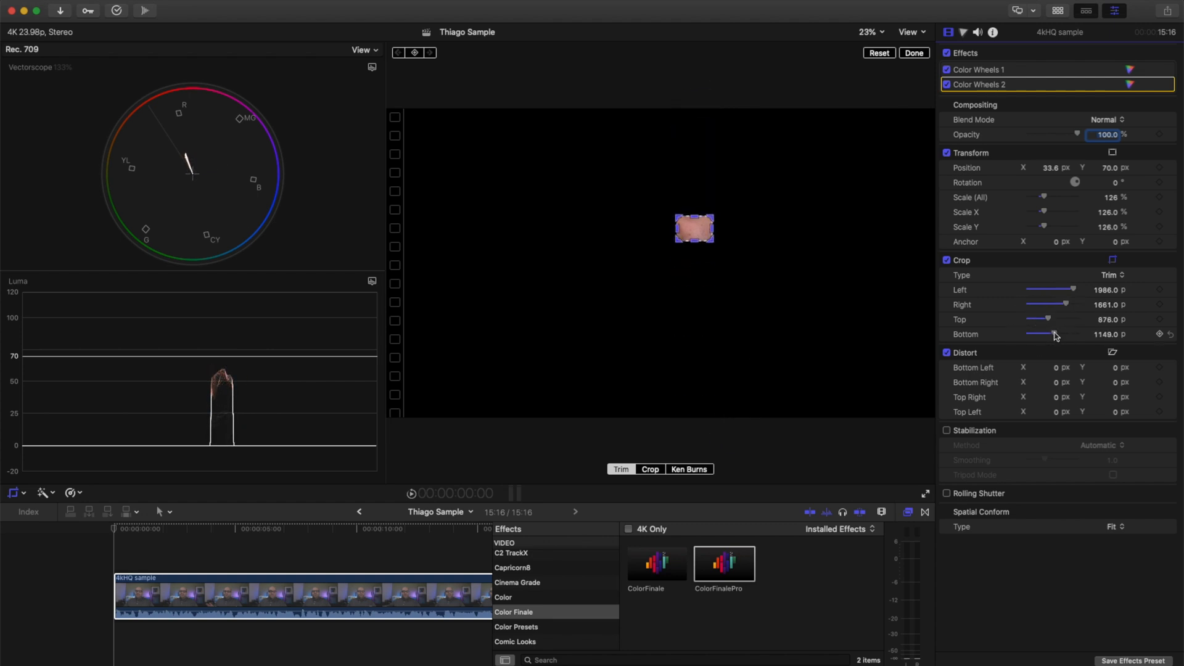
Finish the skin-patch crop and adjust the Color Wheels 2 Highlights balance, then return to video properties
{"action": "left_click", "coordinate": [914, 53]}
{"action": "left_click", "coordinate": [1133, 84]}
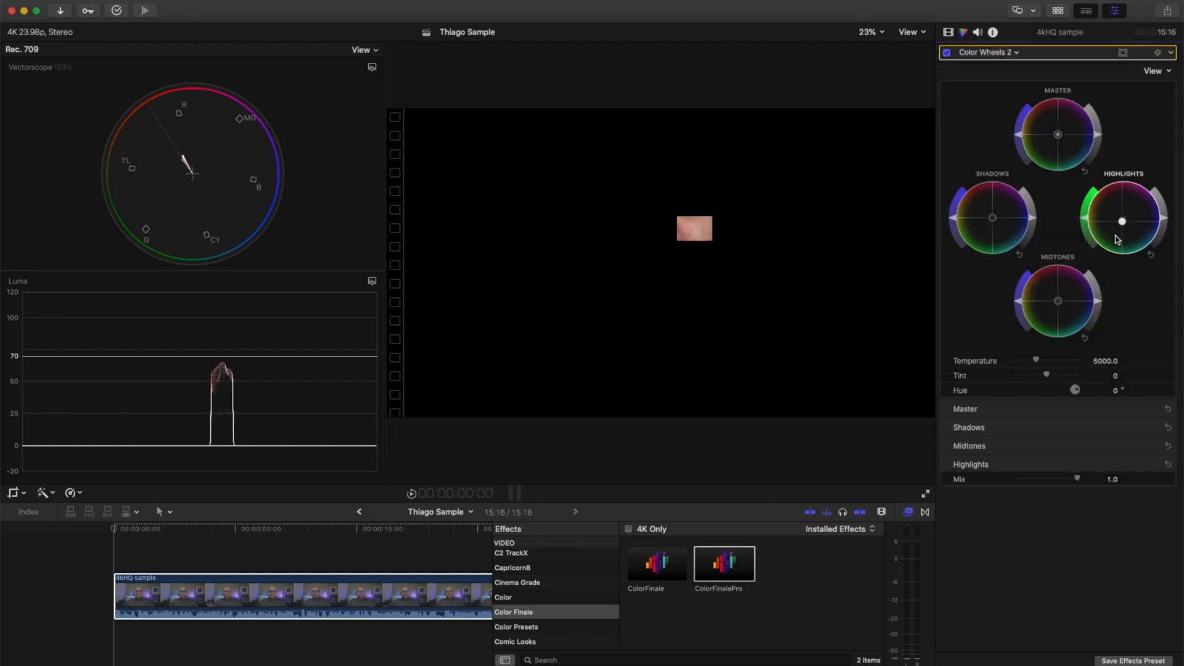
{"action": "left_click", "coordinate": [1061, 304]}
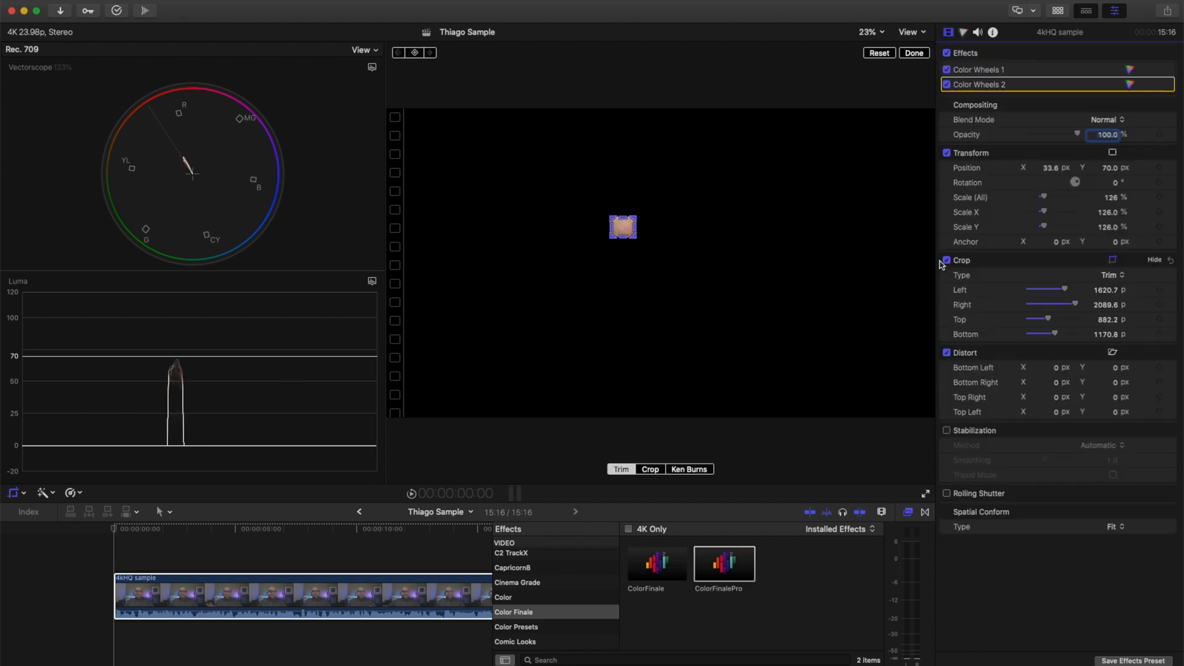
Uncrop the Thiago clip and switch Color Wheels 2 off to compare the grade
{"action": "left_click", "coordinate": [946, 260]}
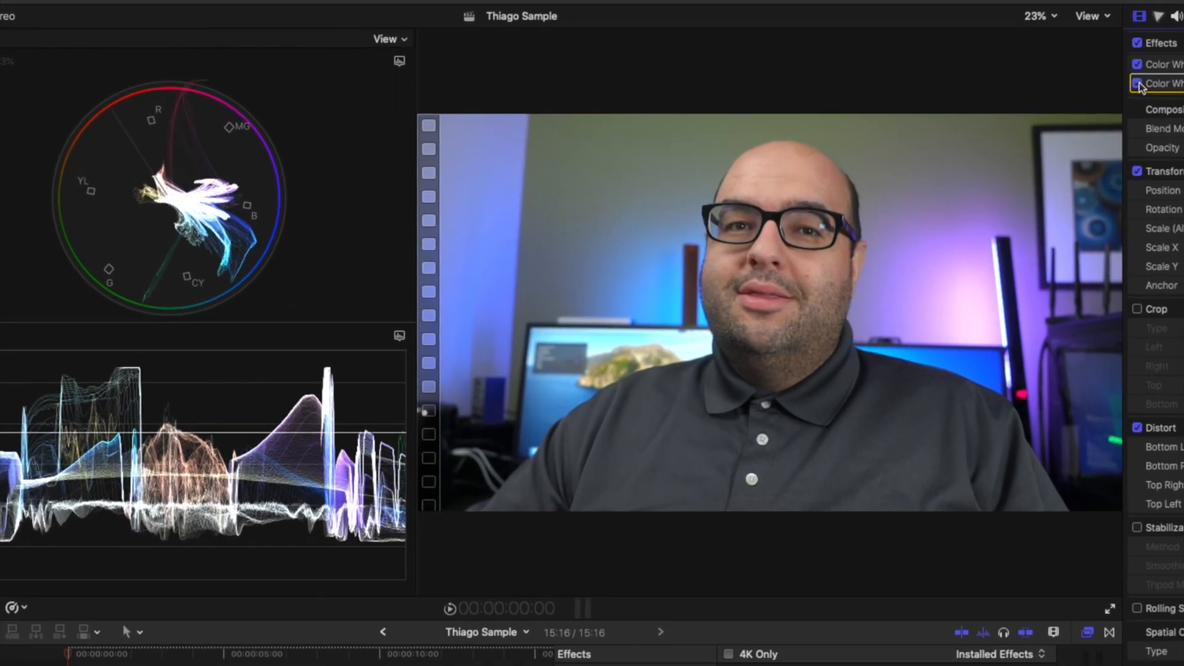
{"action": "left_click", "coordinate": [945, 84]}
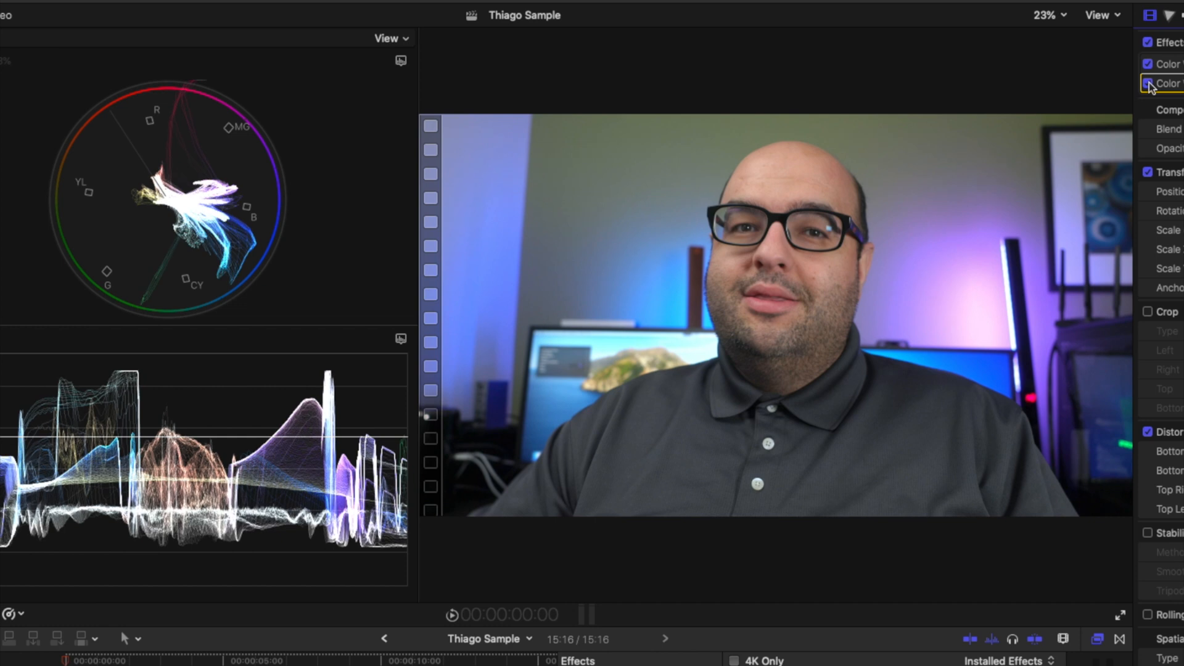